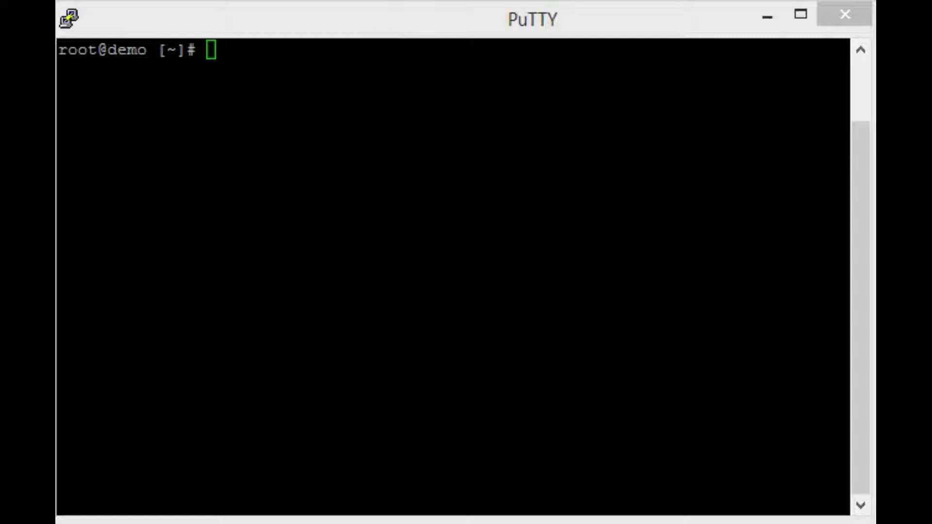
Download csf.tgz from configserver.com and maldetect-current.tar.gz from rfxn with wget.
{"action": "left_click", "coordinate": [249, 18]}
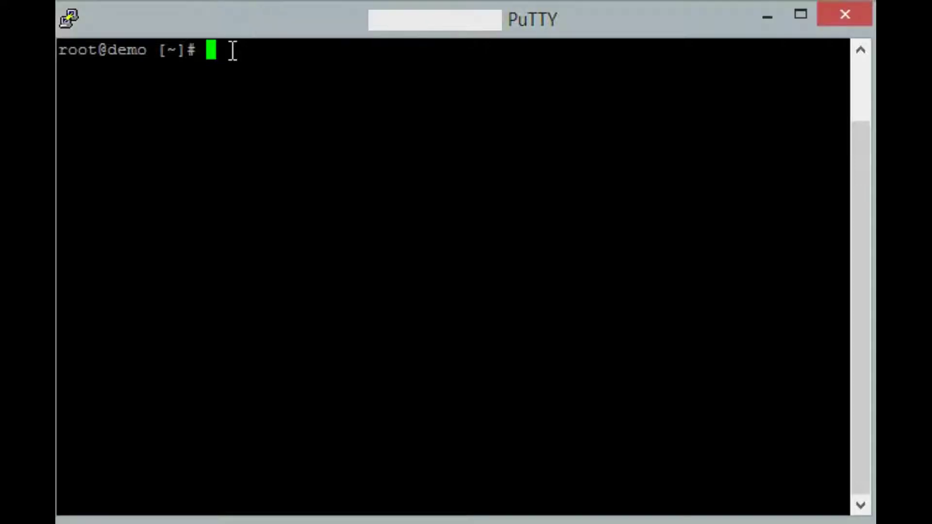
{"action": "right_click", "coordinate": [231, 48]}
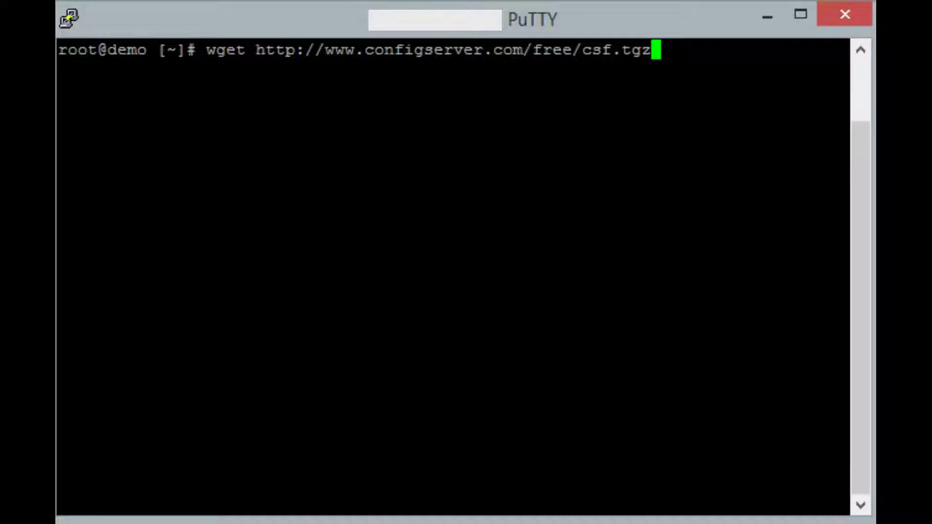
{"action": "key", "text": "Return"}
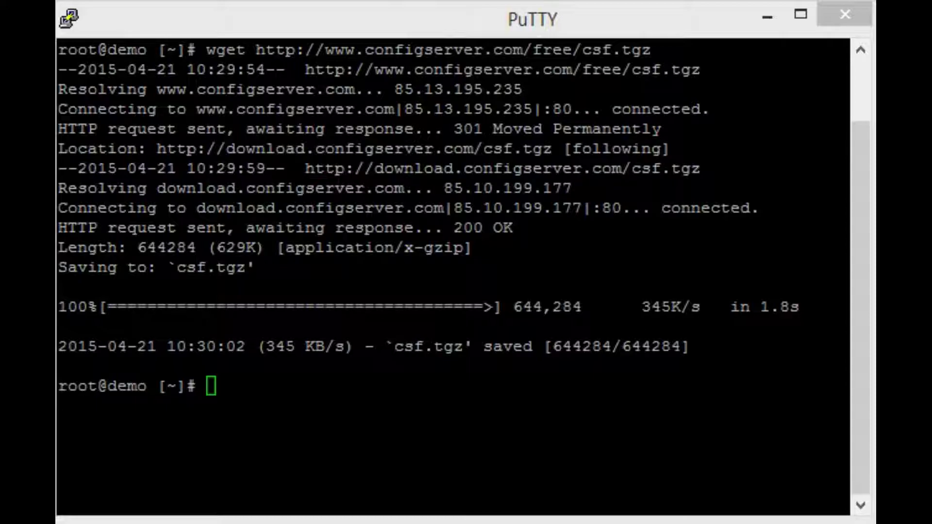
{"action": "right_click", "coordinate": [238, 387]}
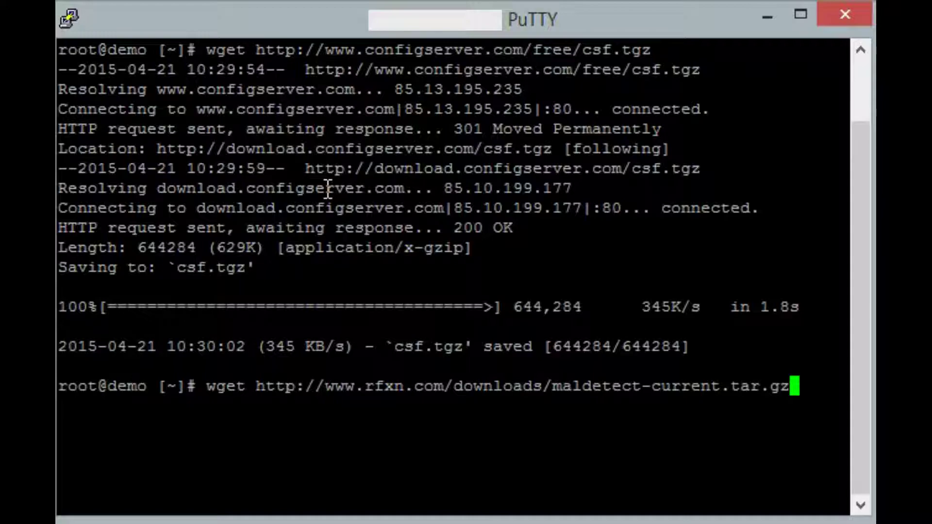
{"action": "key", "text": "Return"}
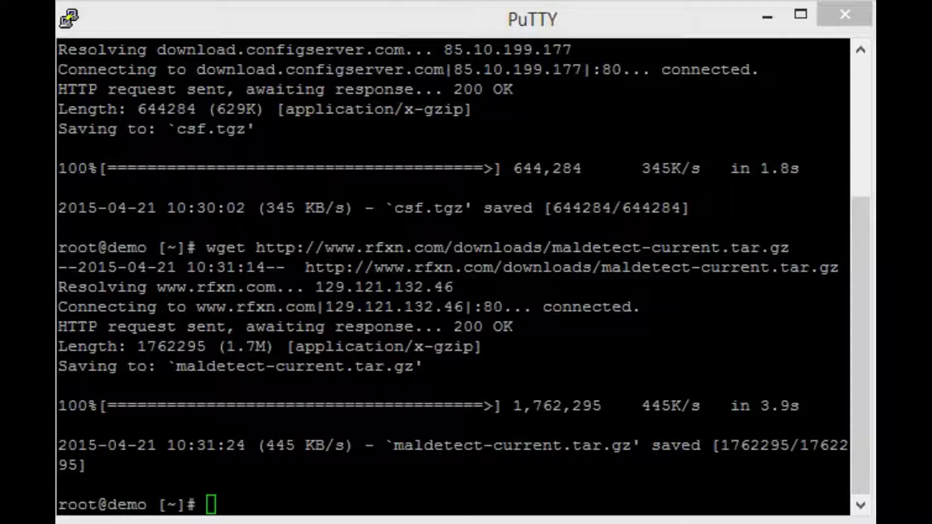
Extract csf.tgz and maldetect-current.tar.gz with tar -xvzf.
{"action": "left_click", "coordinate": [266, 268]}
{"action": "type", "text": "tar"}
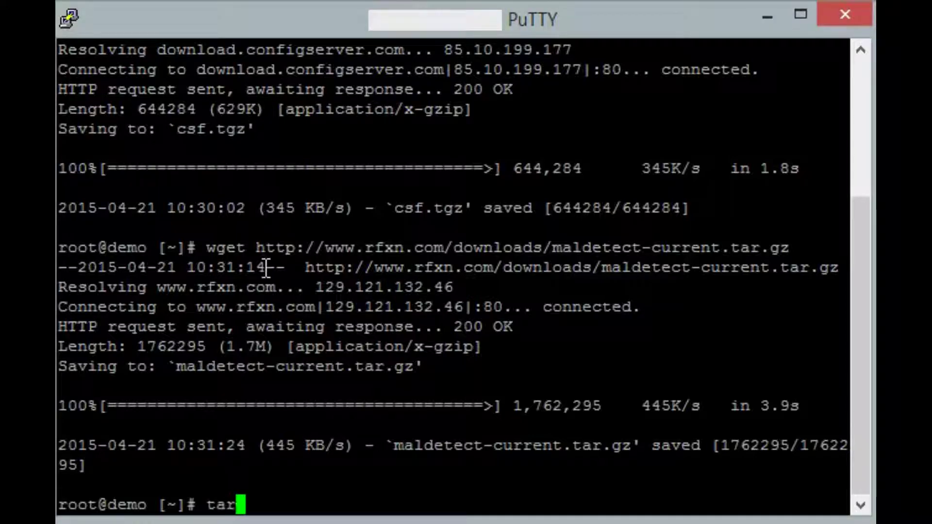
{"action": "type", "text": " -xv"}
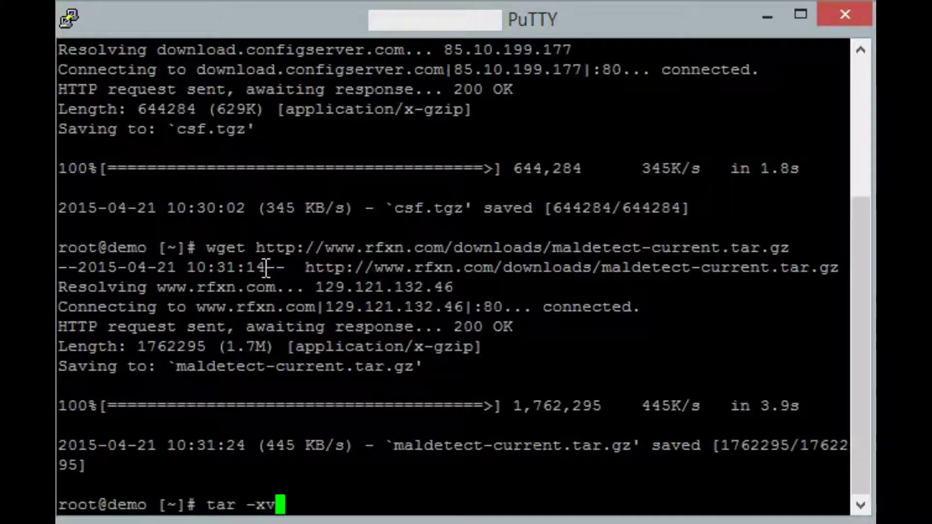
{"action": "type", "text": "zf csf"}
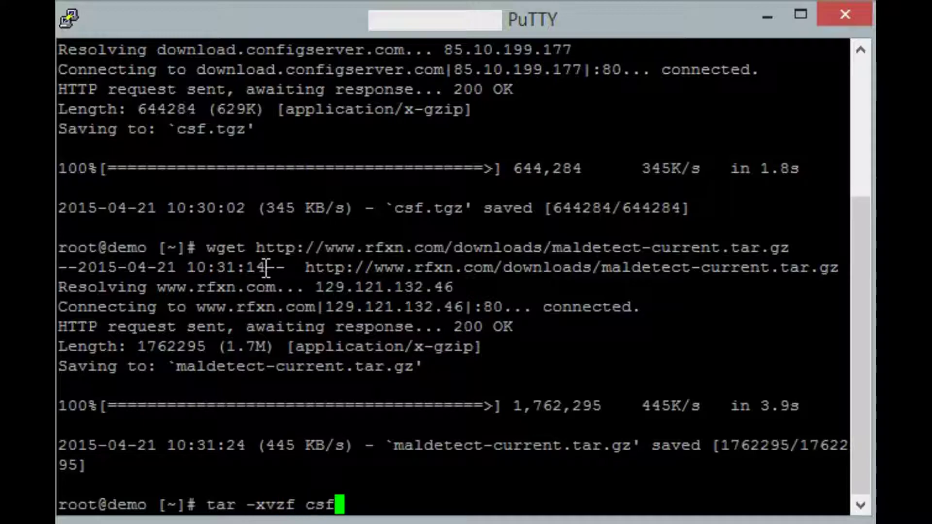
{"action": "key", "text": "Tab"}
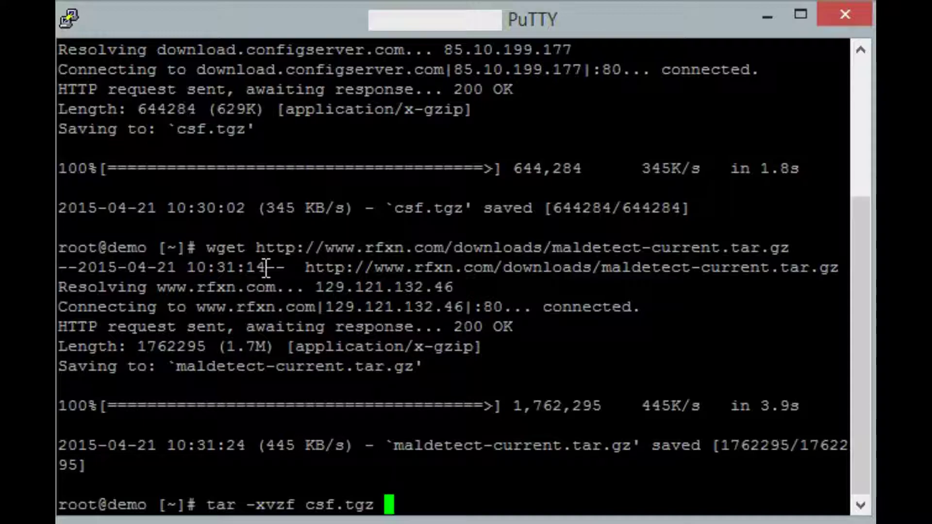
{"action": "key", "text": "Return"}
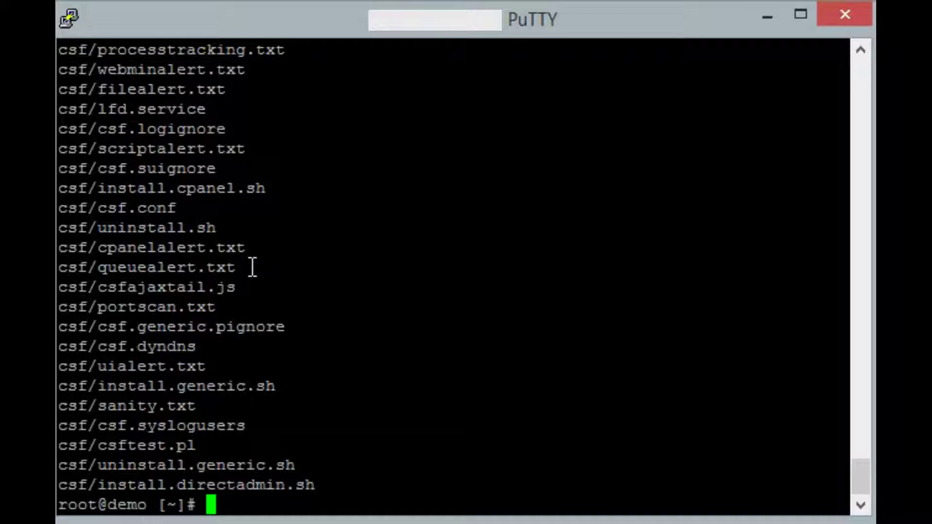
{"action": "type", "text": "tar -"}
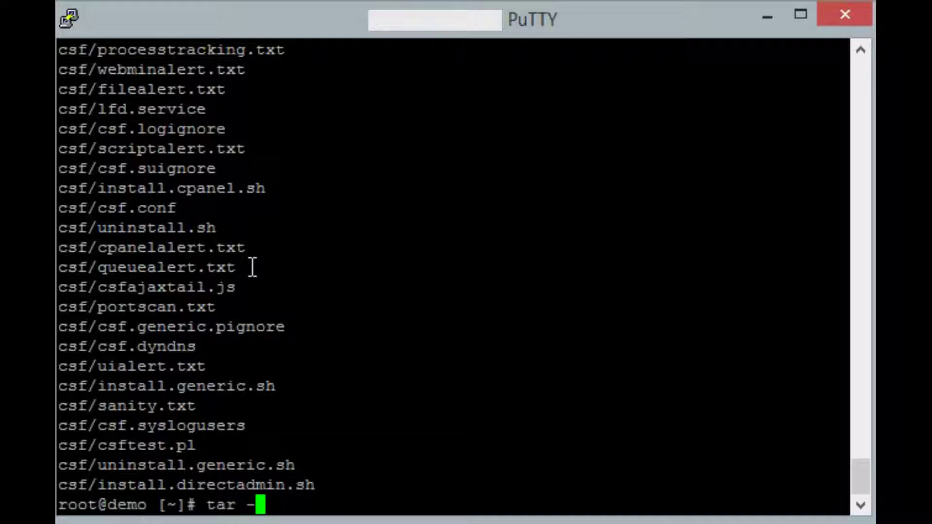
{"action": "type", "text": "xvzf "}
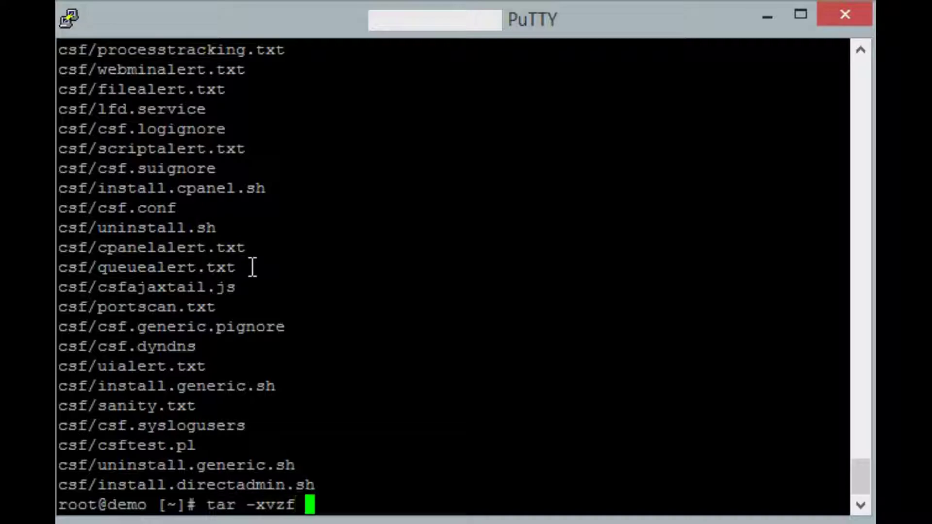
{"action": "type", "text": "ma"}
{"action": "key", "text": "Tab"}
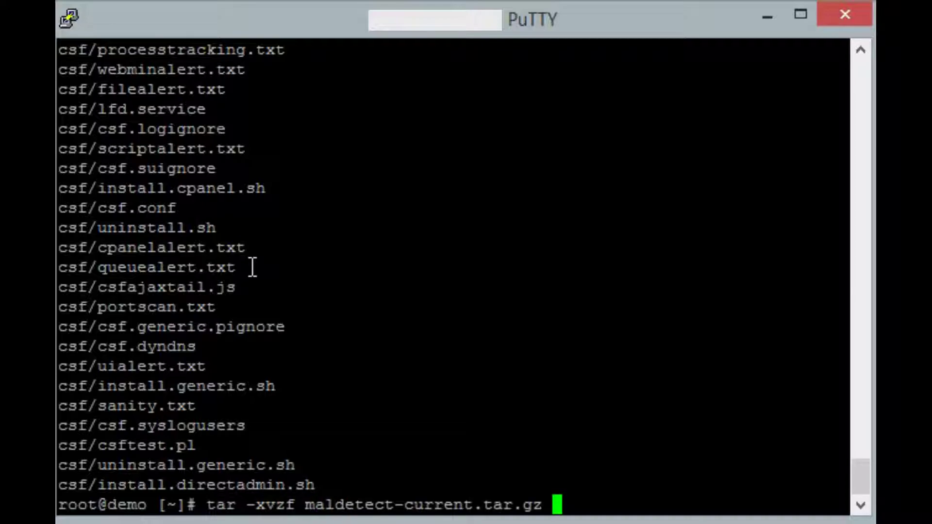
{"action": "key", "text": "Return"}
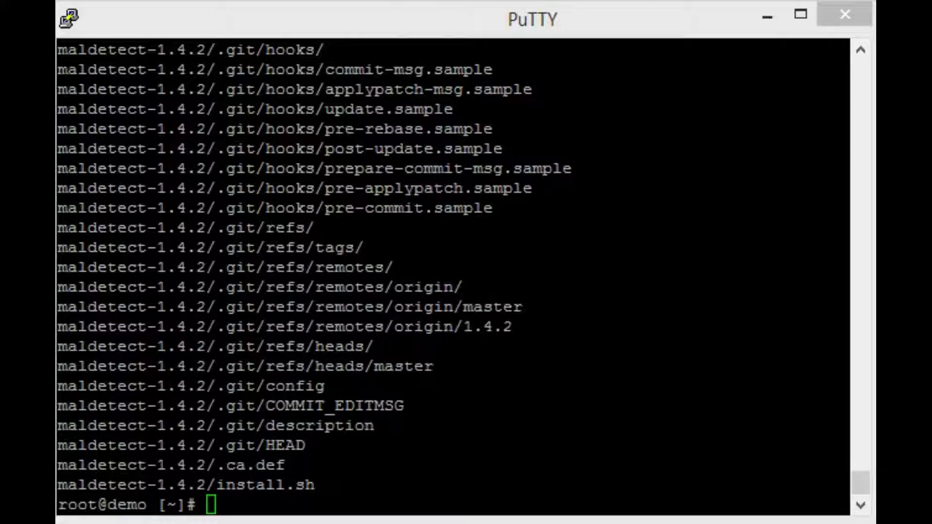
Run sh install.sh inside the csf folder to install the CSF firewall.
{"action": "left_click", "coordinate": [326, 11]}
{"action": "type", "text": "cd csf"}
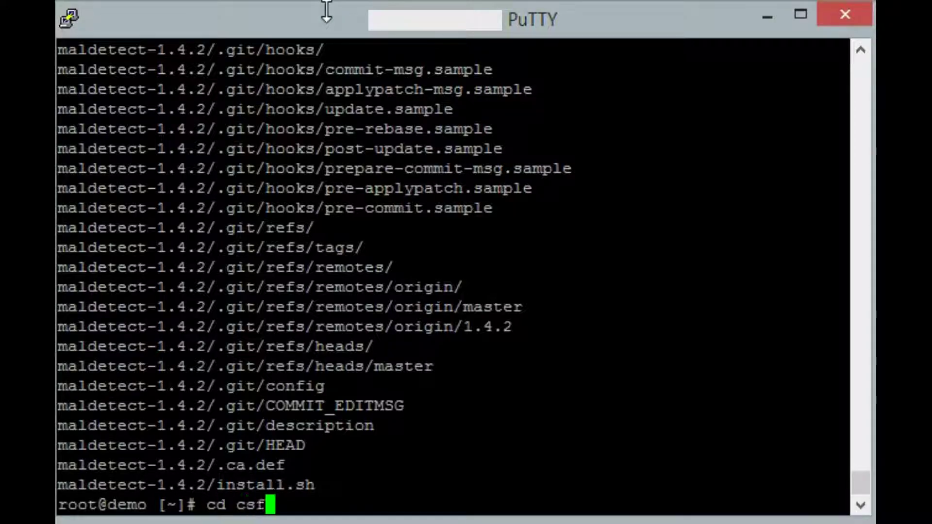
{"action": "key", "text": "Return"}
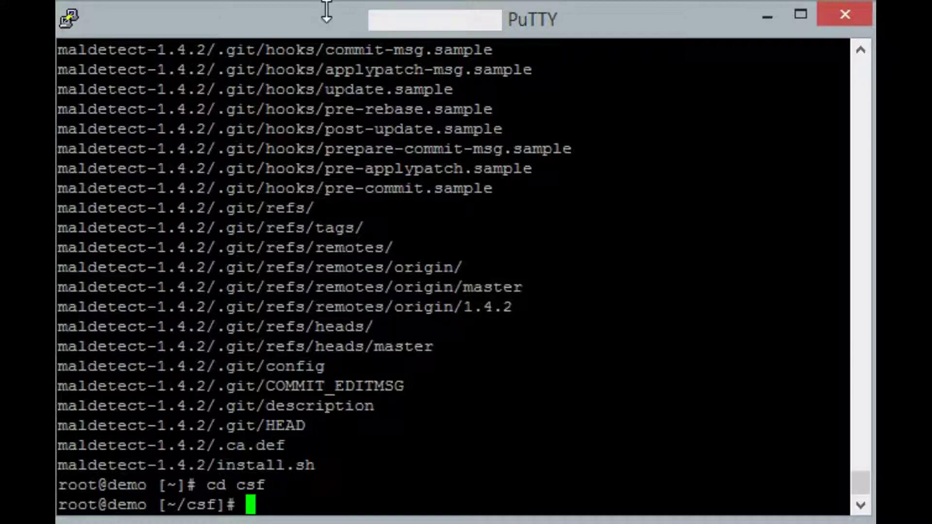
{"action": "type", "text": "sh instal"}
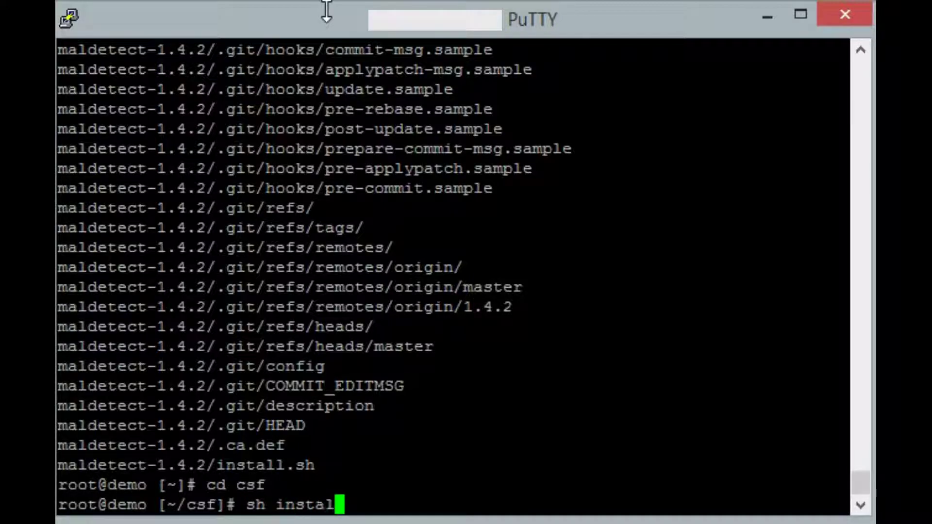
{"action": "type", "text": "l.sh"}
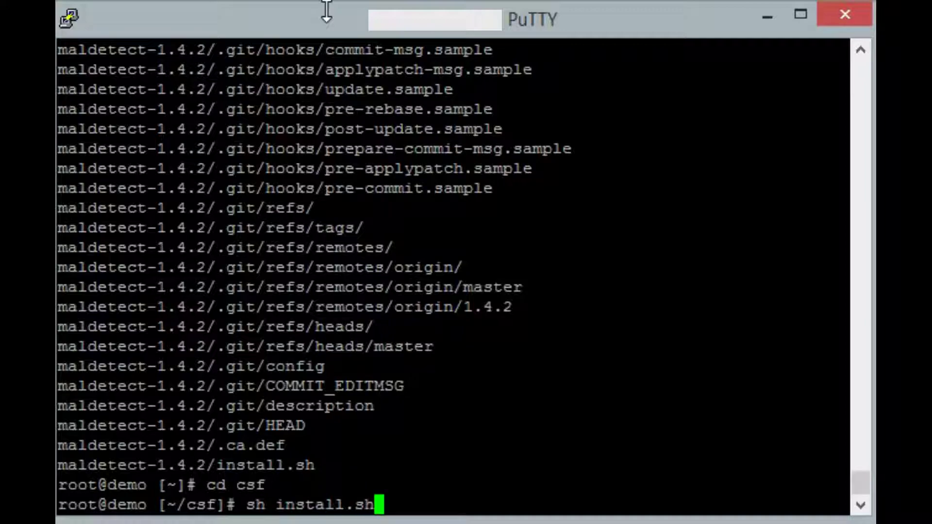
{"action": "key", "text": "Return"}
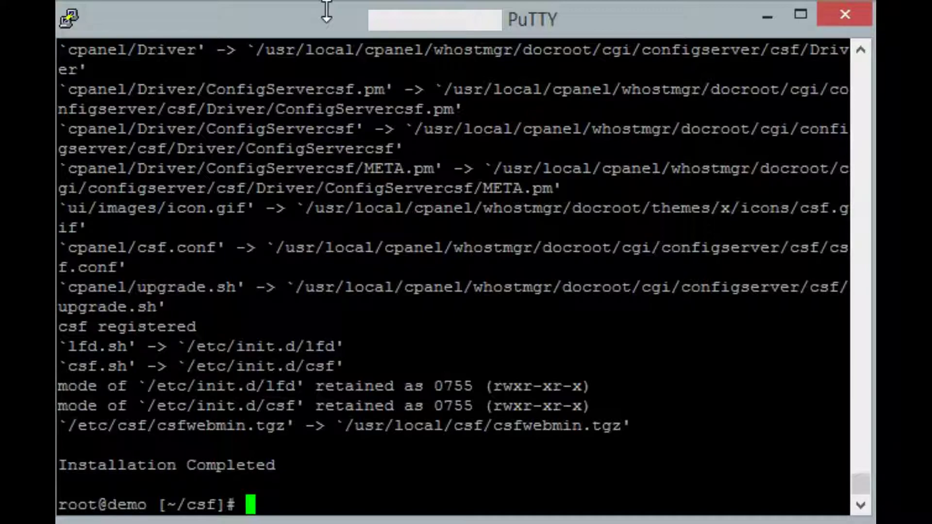
Run install.sh from maldetect-1.4.2, installing maldet and updating signatures to 10749.
{"action": "type", "text": "cd "}
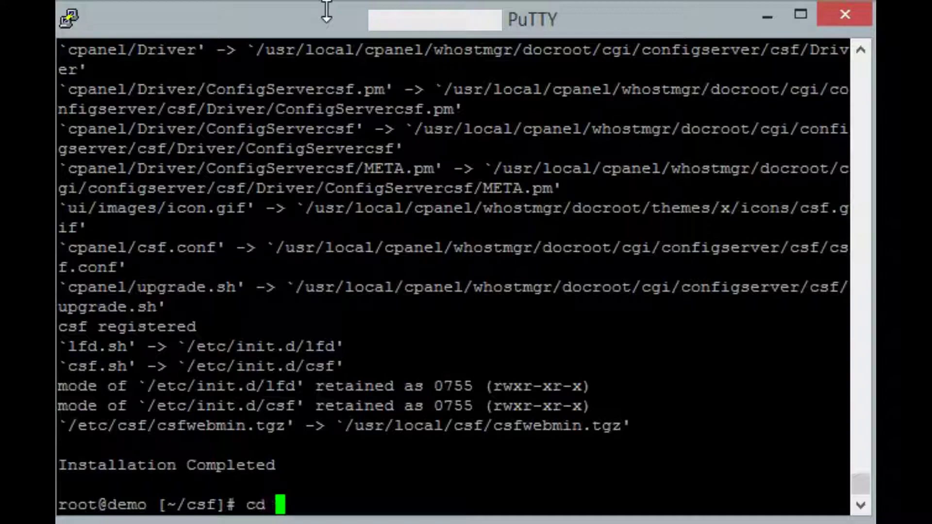
{"action": "type", "text": "../"}
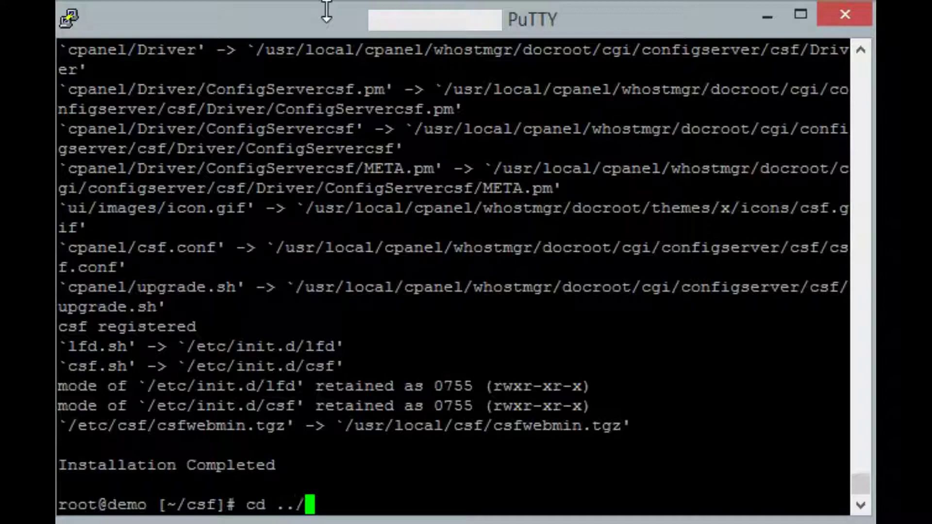
{"action": "type", "text": "mald"}
{"action": "key", "text": "Tab"}
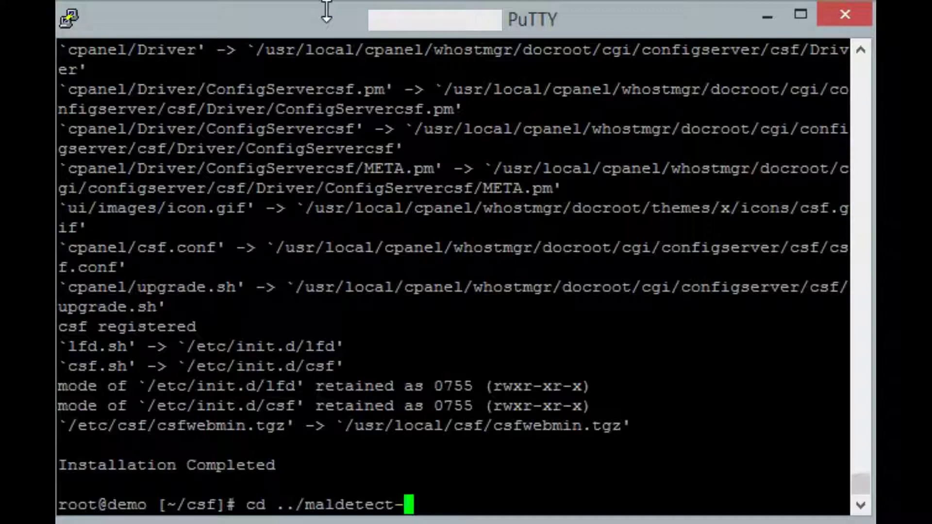
{"action": "type", "text": "1.4"}
{"action": "key", "text": "Tab"}
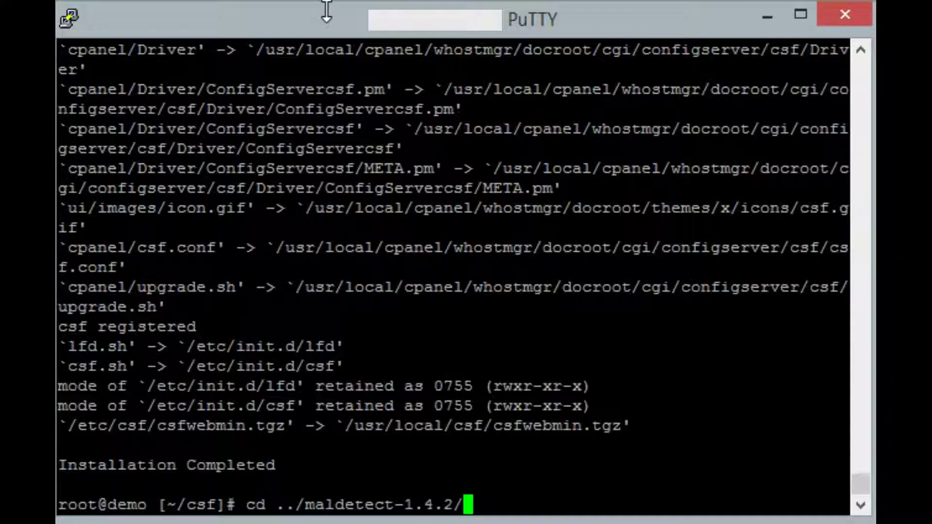
{"action": "key", "text": "Return"}
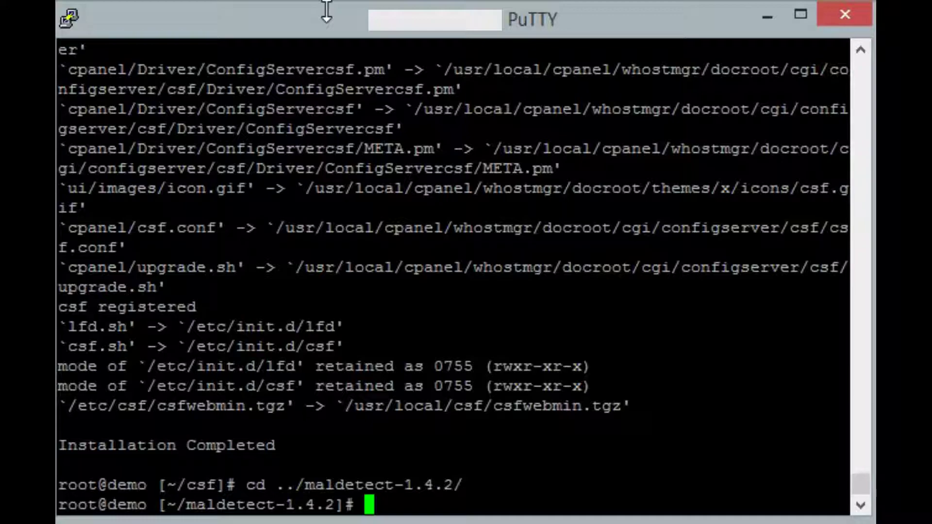
{"action": "type", "text": "i"}
{"action": "key", "text": "BackSpace"}
{"action": "type", "text": "sh instal"}
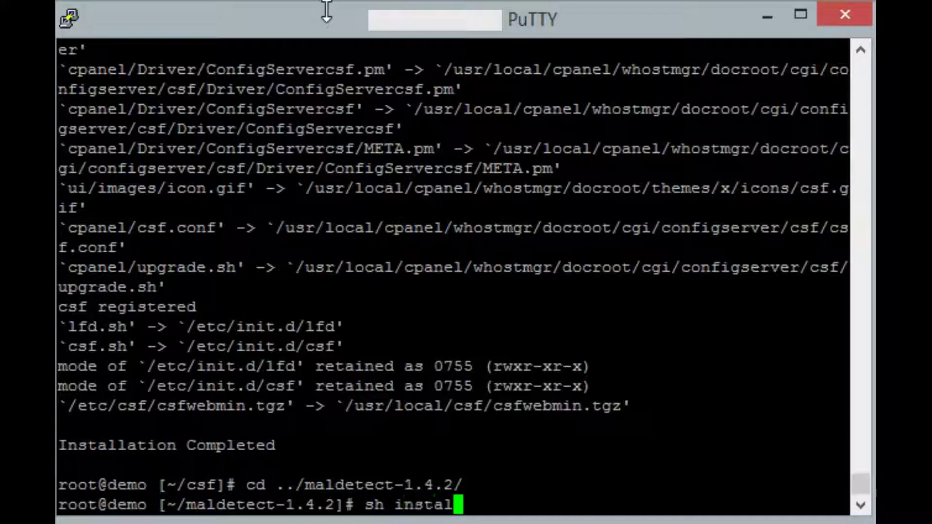
{"action": "key", "text": "Tab"}
{"action": "key", "text": "Return"}
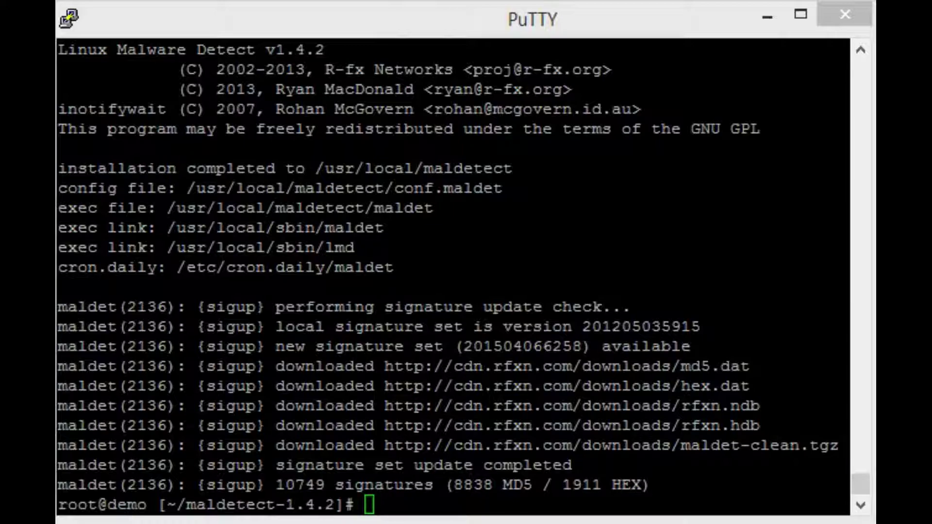
Open /usr/local/maldetect/conf.maldet in vi.
{"action": "left_click", "coordinate": [286, 16]}
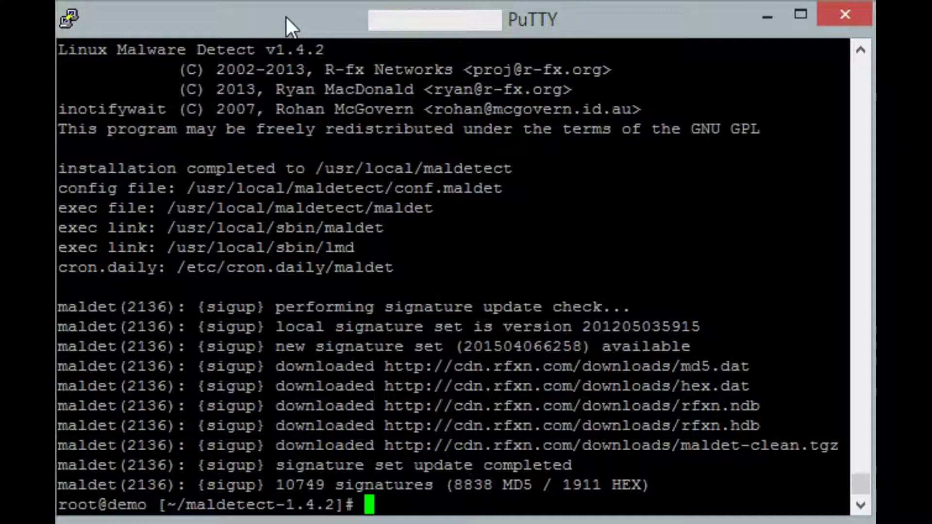
{"action": "type", "text": "vi /usr/"}
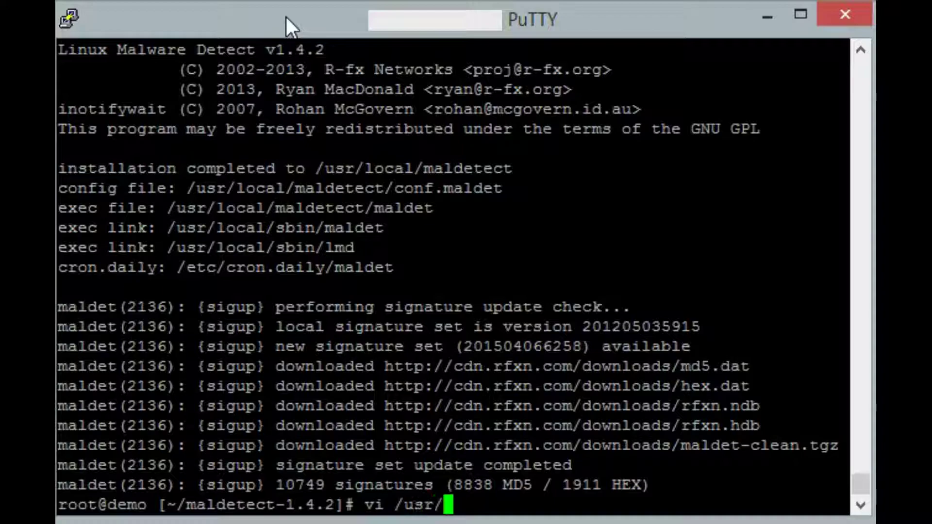
{"action": "type", "text": "local/"}
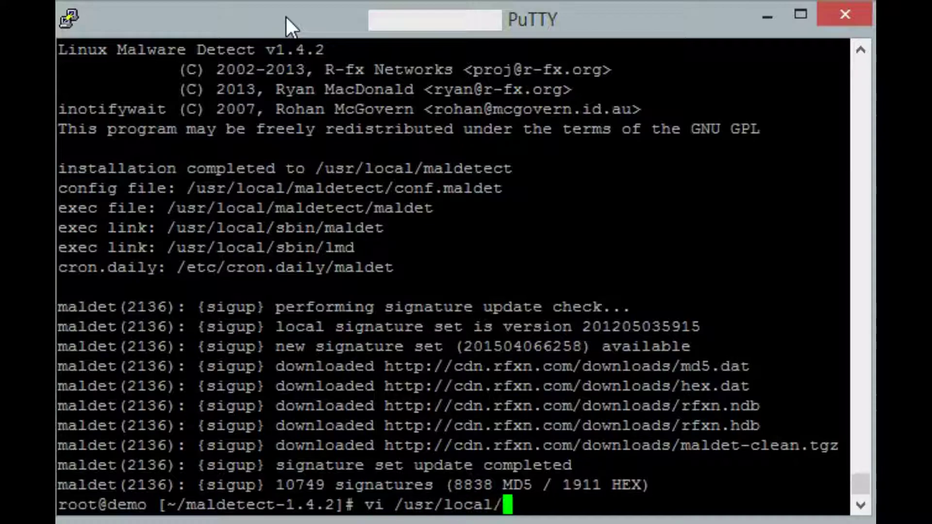
{"action": "type", "text": "ma"}
{"action": "key", "text": "Tab"}
{"action": "type", "text": "conf"}
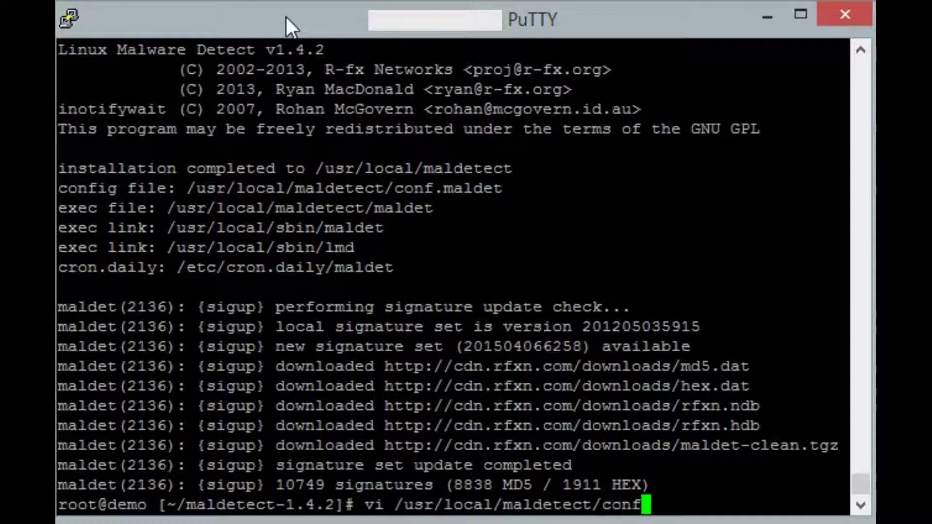
{"action": "key", "text": "Tab"}
{"action": "key", "text": "Return"}
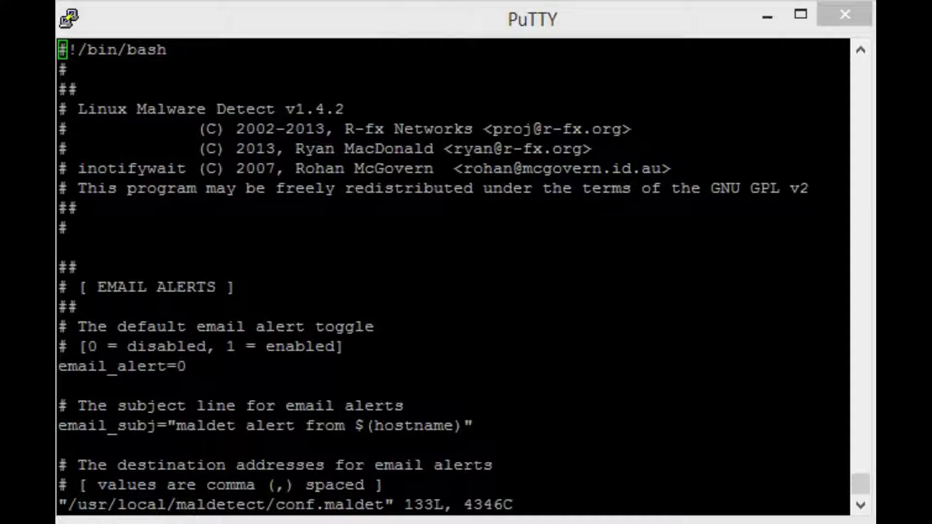
Change email_alert from 0 to 1.
{"action": "left_click", "coordinate": [248, 11]}
{"action": "key", "text": "Down"}
{"action": "key", "text": "Down"}
{"action": "key", "text": "Down"}
{"action": "key", "text": "Down"}
{"action": "key", "text": "Down"}
{"action": "key", "text": "Down"}
{"action": "key", "text": "Down"}
{"action": "key", "text": "Down"}
{"action": "key", "text": "Down"}
{"action": "key", "text": "Down"}
{"action": "key", "text": "Down"}
{"action": "key", "text": "Down"}
{"action": "key", "text": "Down"}
{"action": "key", "text": "Down"}
{"action": "key", "text": "Down"}
{"action": "key", "text": "Down"}
{"action": "key", "text": "Down"}
{"action": "key", "text": "Down"}
{"action": "key", "text": "Down"}
{"action": "key", "text": "Down"}
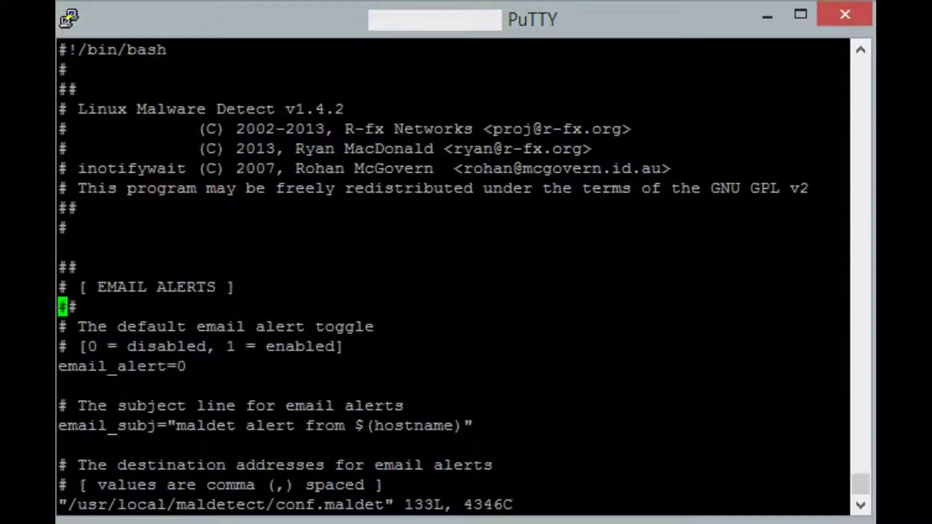
{"action": "key", "text": "Up"}
{"action": "key", "text": "Up"}
{"action": "key", "text": "Up"}
{"action": "key", "text": "Up"}
{"action": "key", "text": "Up"}
{"action": "key", "text": "Right"}
{"action": "key", "text": "Right"}
{"action": "key", "text": "Right"}
{"action": "key", "text": "Right"}
{"action": "key", "text": "Right"}
{"action": "key", "text": "Right"}
{"action": "key", "text": "Right"}
{"action": "key", "text": "Right"}
{"action": "key", "text": "Right"}
{"action": "key", "text": "Right"}
{"action": "key", "text": "Right"}
{"action": "key", "text": "Right"}
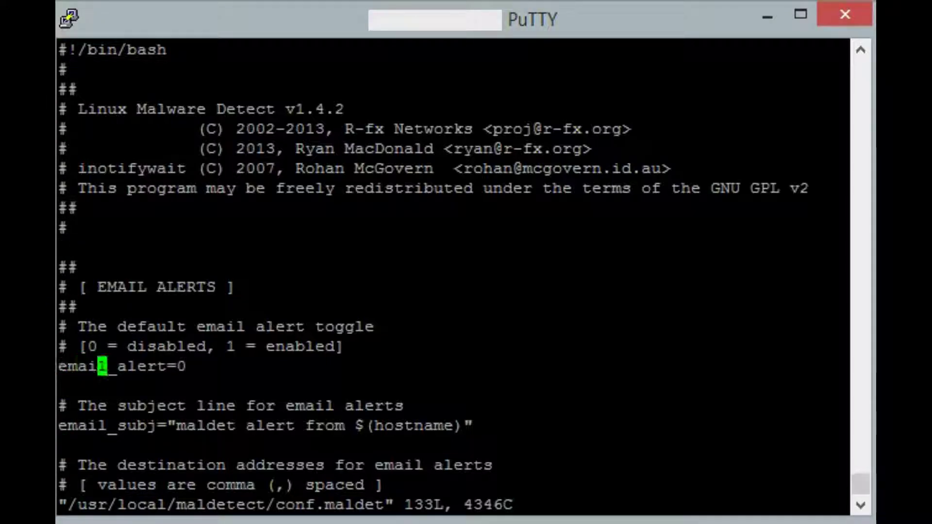
{"action": "key", "text": "i"}
{"action": "key", "text": "Right"}
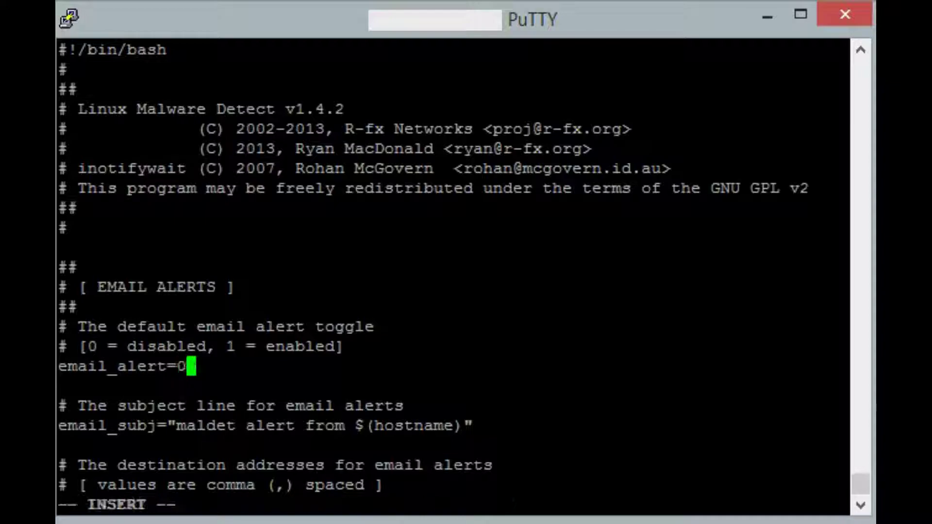
{"action": "key", "text": "BackSpace"}
{"action": "type", "text": "1"}
Replace the placeholder email_addr value with the alert e-mail address.
{"action": "key", "text": "Down"}
{"action": "key", "text": "Down"}
{"action": "key", "text": "Down"}
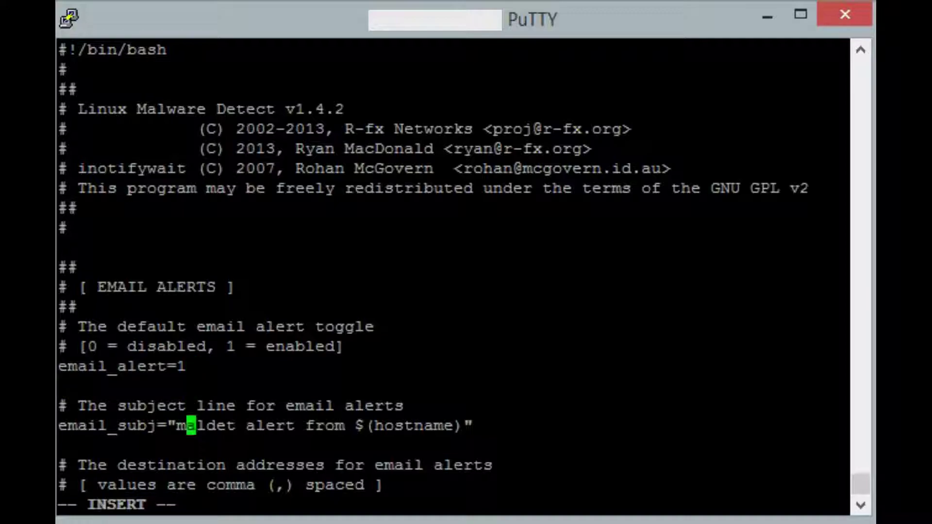
{"action": "key", "text": "Down"}
{"action": "key", "text": "Down"}
{"action": "key", "text": "Down"}
{"action": "key", "text": "Down"}
{"action": "key", "text": "Down"}
{"action": "key", "text": "Down"}
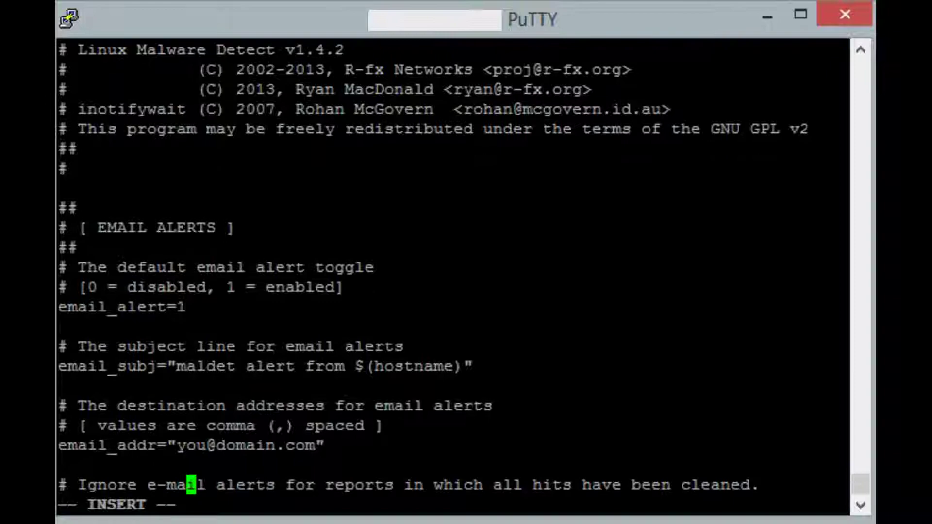
{"action": "key", "text": "Up"}
{"action": "key", "text": "Up"}
{"action": "key", "text": "BackSpace"}
{"action": "key", "text": "Delete"}
{"action": "key", "text": "Delete"}
{"action": "key", "text": "Delete"}
{"action": "key", "text": "Delete"}
{"action": "key", "text": "Delete"}
{"action": "key", "text": "Delete"}
{"action": "key", "text": "Delete"}
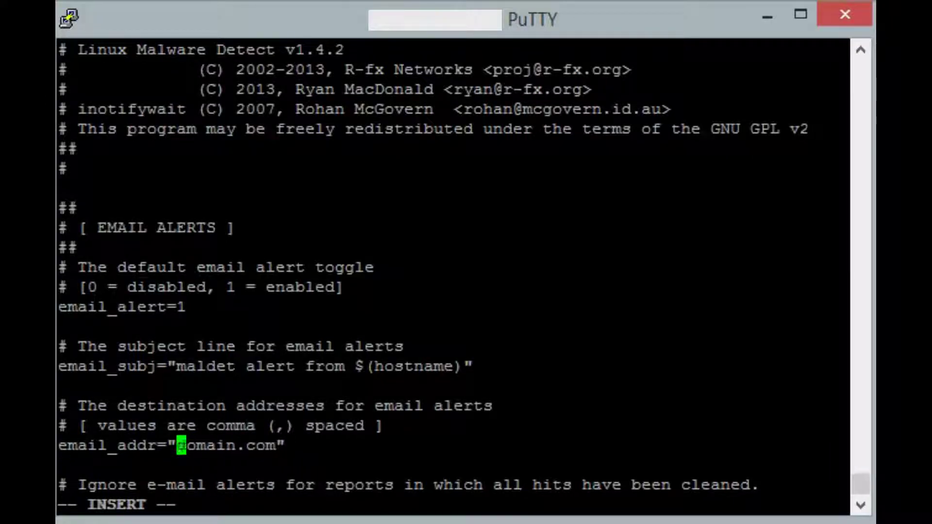
{"action": "key", "text": "Delete"}
{"action": "key", "text": "Delete"}
{"action": "key", "text": "Delete"}
{"action": "key", "text": "Delete"}
{"action": "key", "text": "Delete"}
{"action": "key", "text": "Delete"}
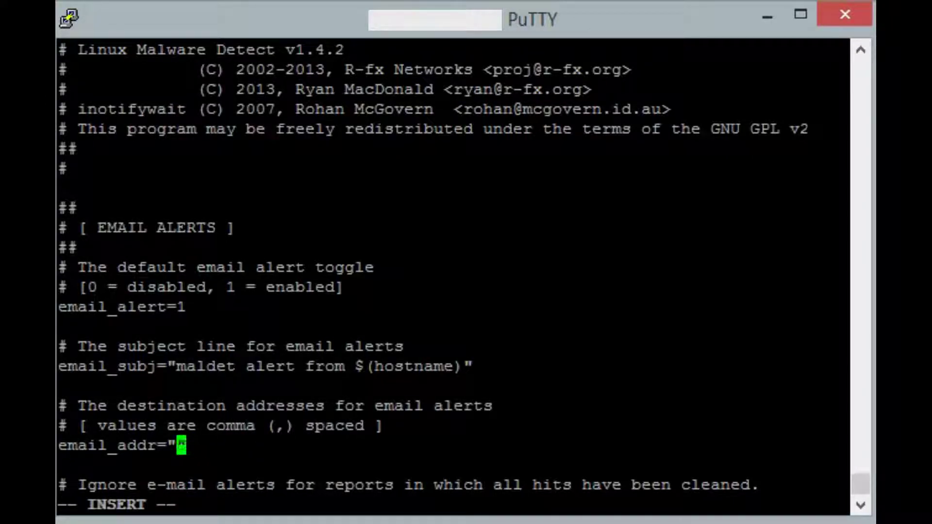
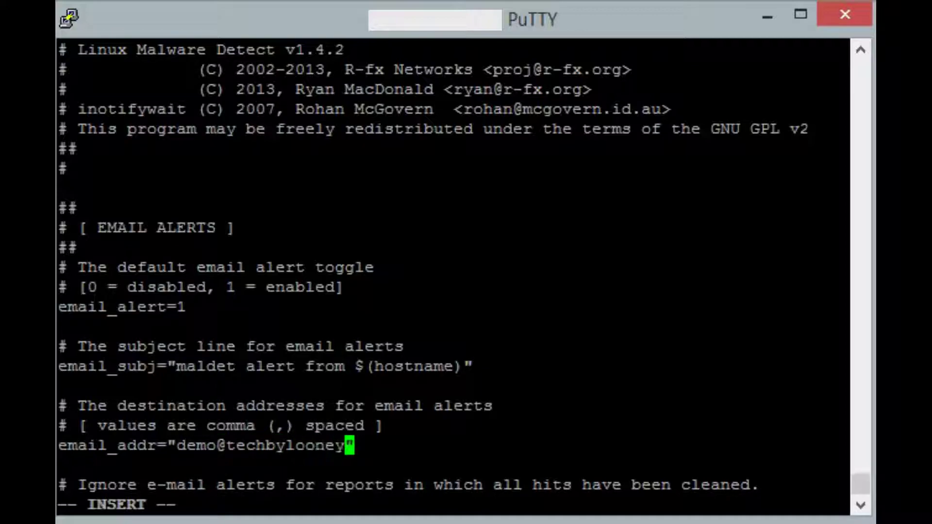
Set quar_hits to 1, then save and quit with :wq.
{"action": "key", "text": "Down"}
{"action": "key", "text": "Down"}
{"action": "key", "text": "Down"}
{"action": "key", "text": "Down"}
{"action": "key", "text": "Down"}
{"action": "key", "text": "Down"}
{"action": "key", "text": "Down"}
{"action": "key", "text": "Down"}
{"action": "key", "text": "Down"}
{"action": "key", "text": "Down"}
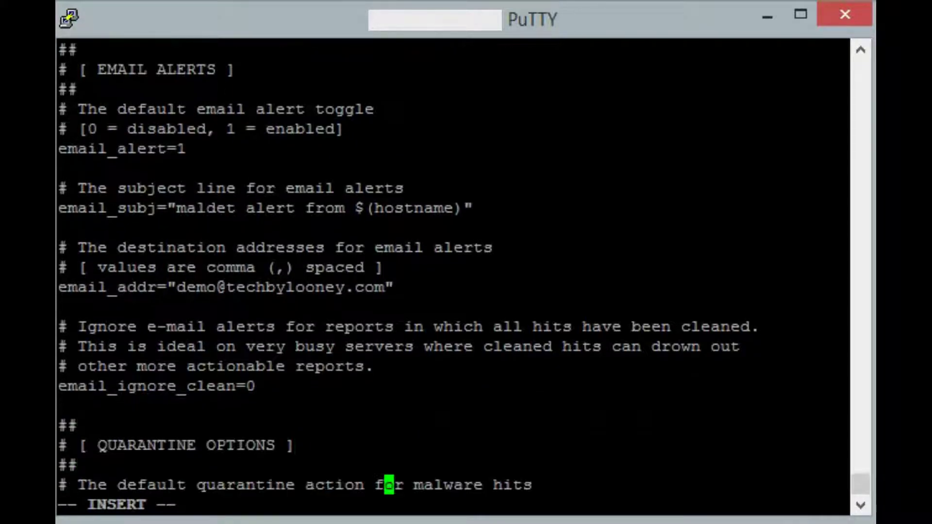
{"action": "key", "text": "Down"}
{"action": "key", "text": "Down"}
{"action": "key", "text": "Down"}
{"action": "key", "text": "Up"}
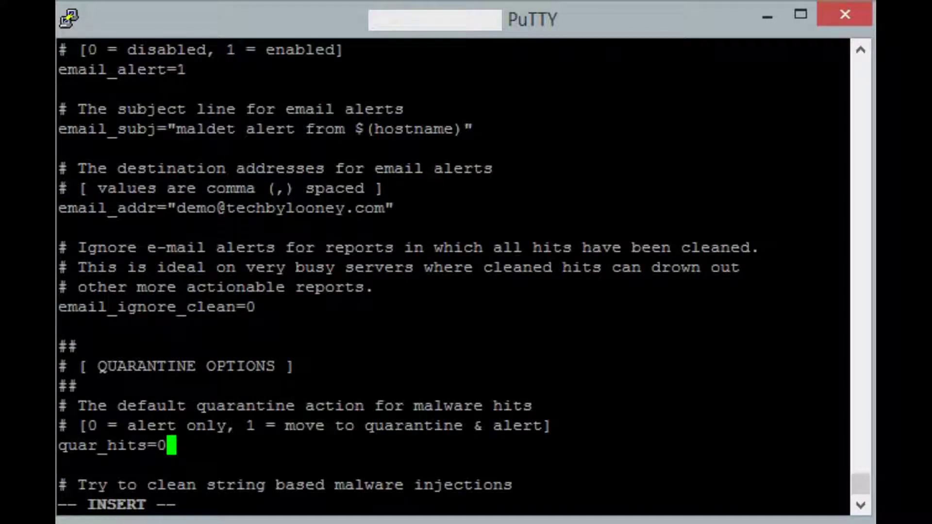
{"action": "key", "text": "BackSpace"}
{"action": "type", "text": "1"}
{"action": "key", "text": "Escape"}
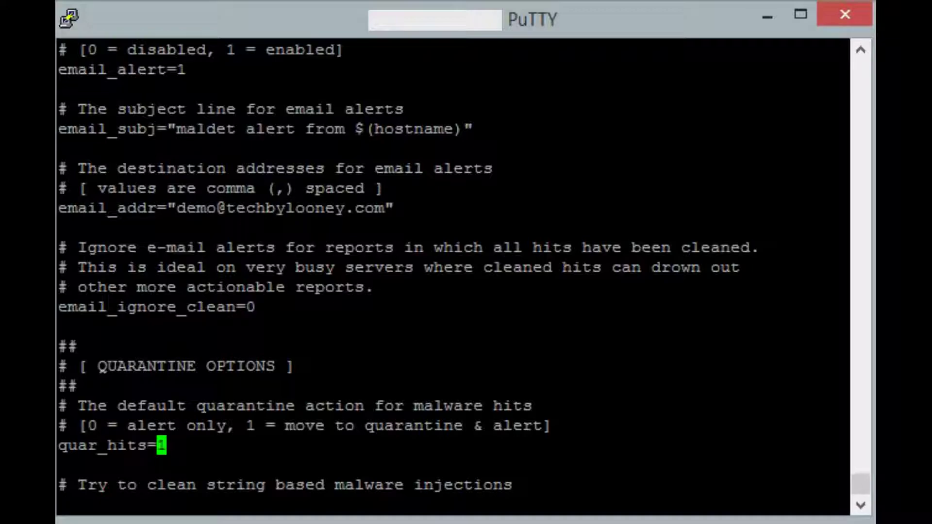
{"action": "type", "text": ":wq"}
{"action": "key", "text": "Return"}
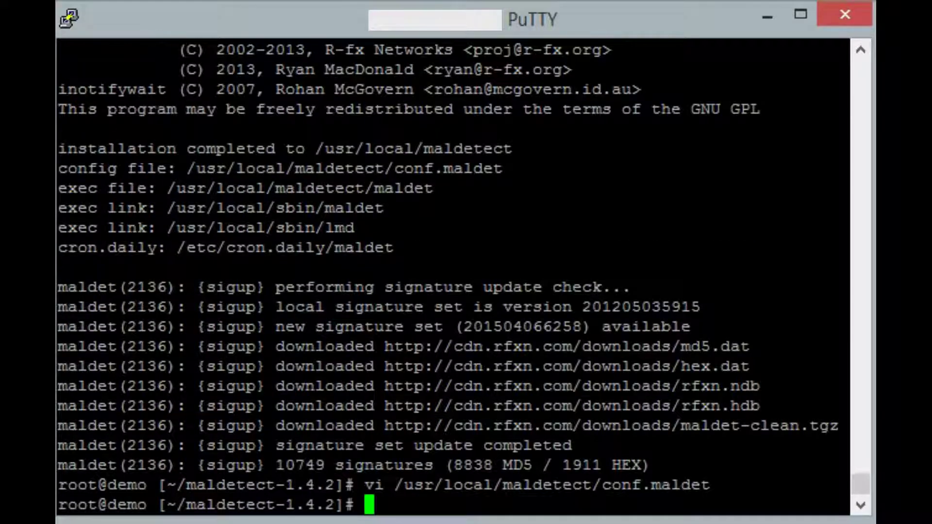
Type a maldet -m /home/?/public_html command, then clear the screen with Ctrl+L instead.
{"action": "key", "text": "alt+Tab"}
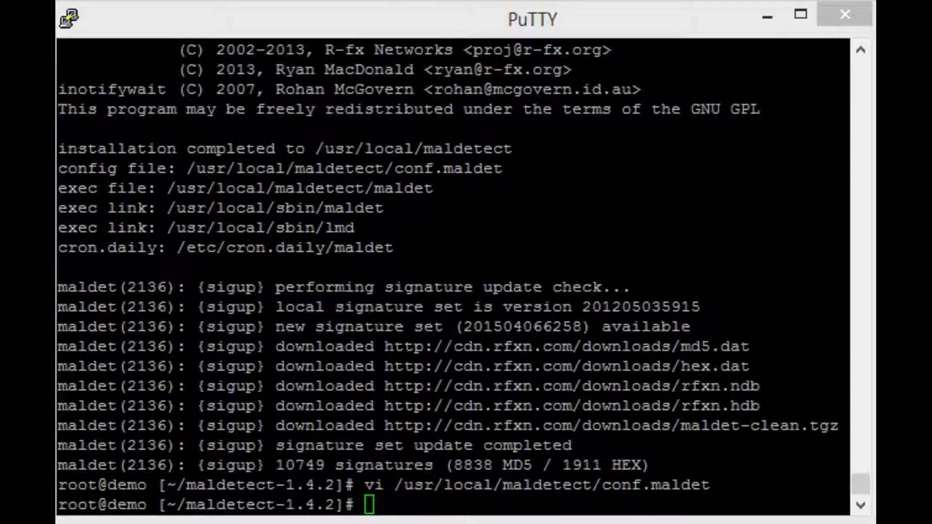
{"action": "left_click", "coordinate": [396, 33]}
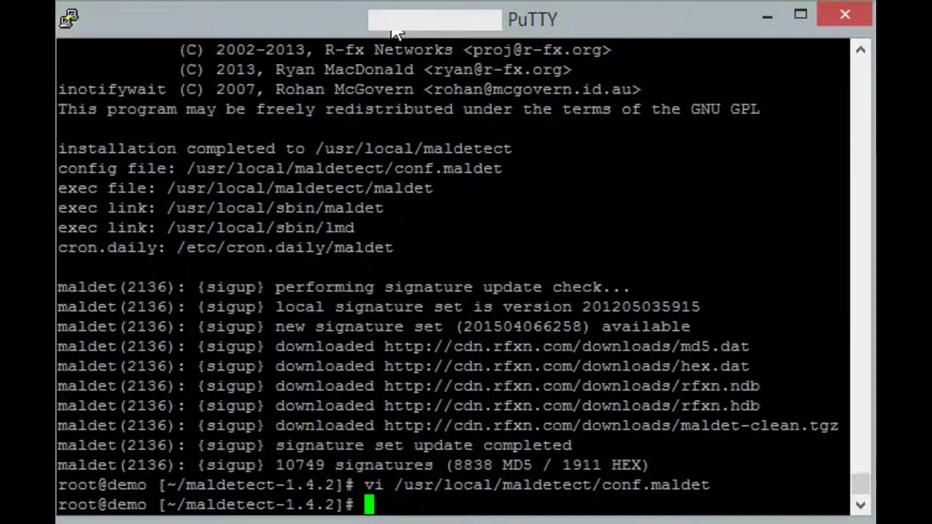
{"action": "type", "text": "maldet -m "}
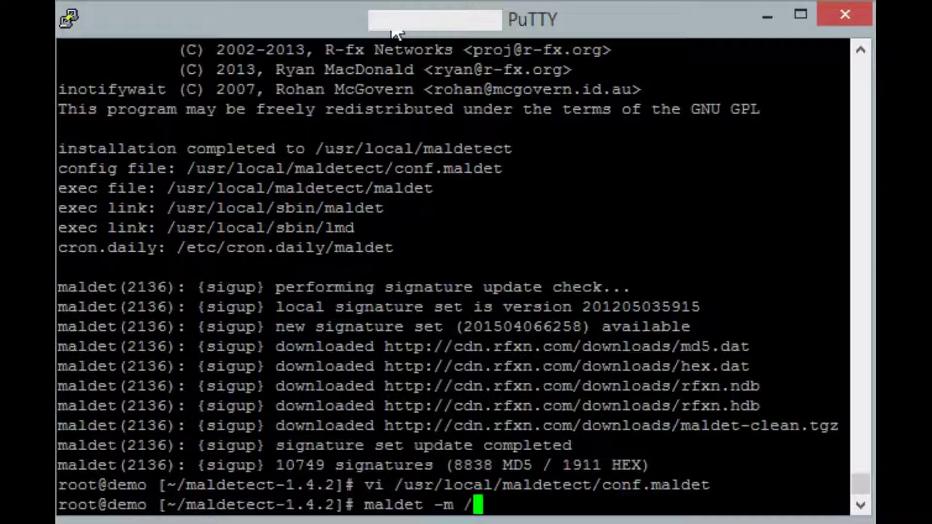
{"action": "type", "text": "/home/"}
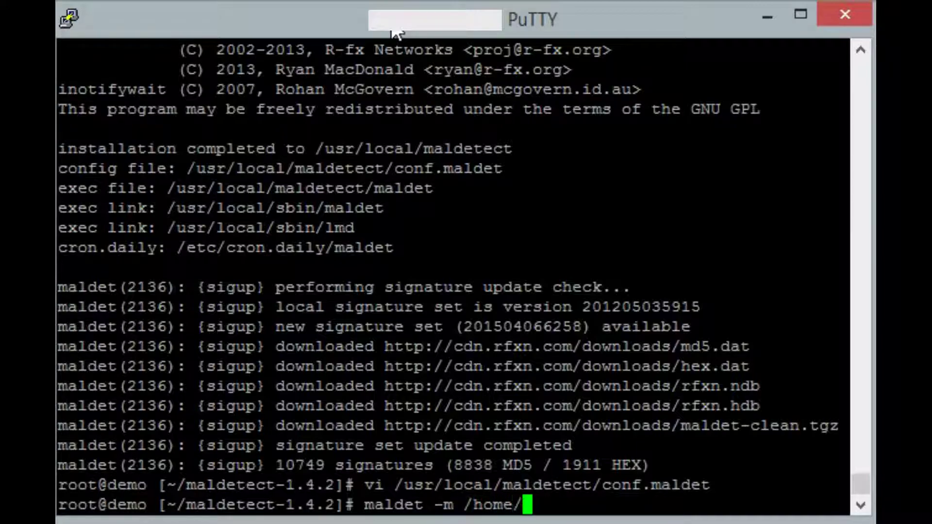
{"action": "type", "text": "?/pub"}
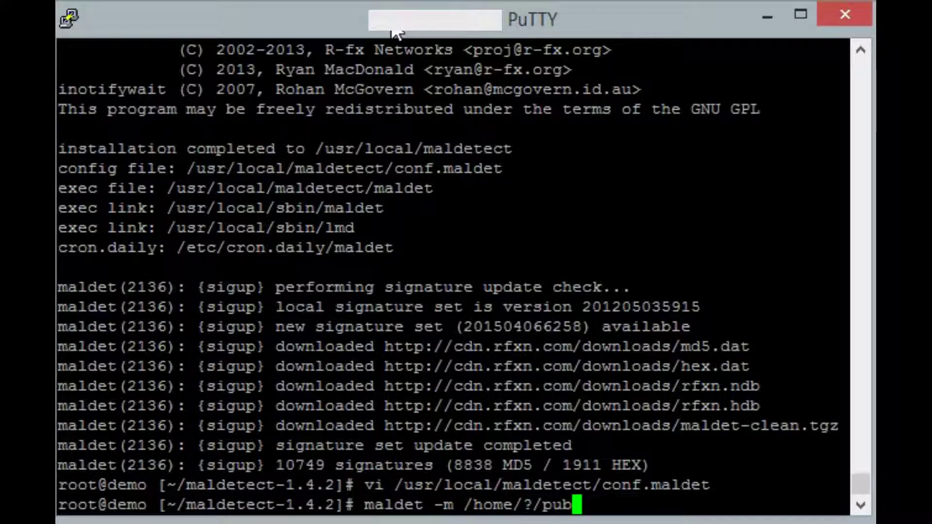
{"action": "type", "text": "lic_"}
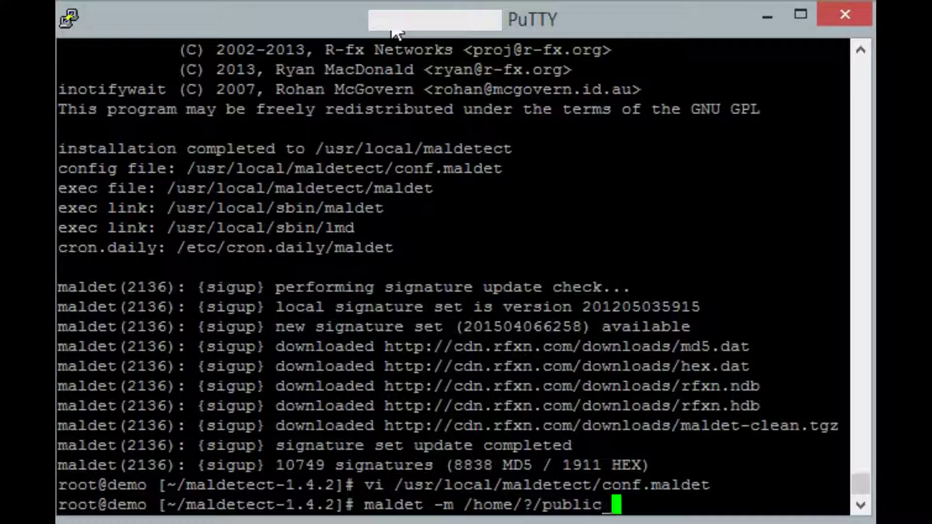
{"action": "type", "text": "html"}
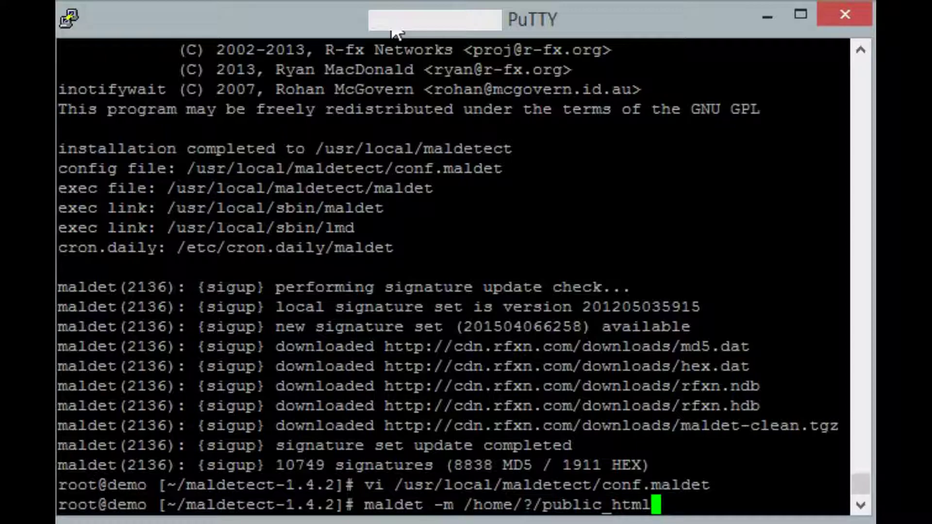
{"action": "key", "text": "ctrl+l"}
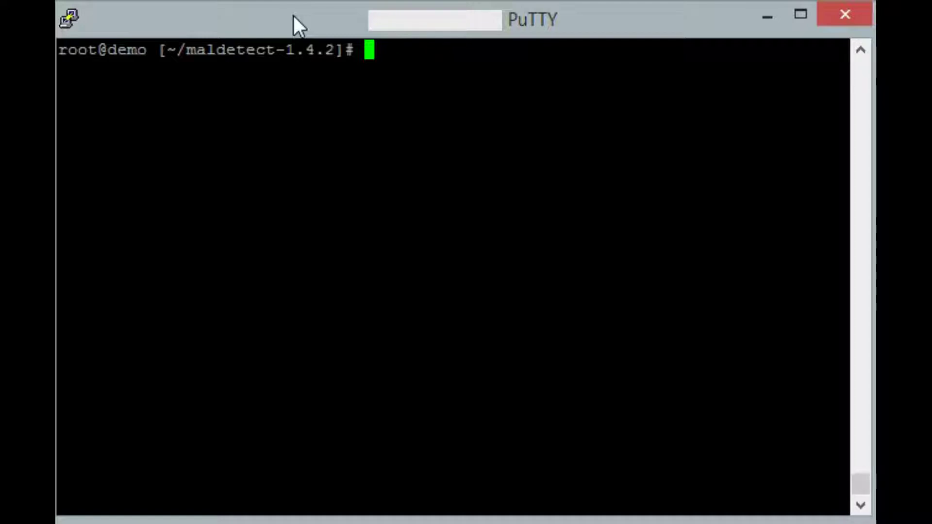
Type the scan command maldet -a /home/?/public_html.
{"action": "type", "text": "maldet -a "}
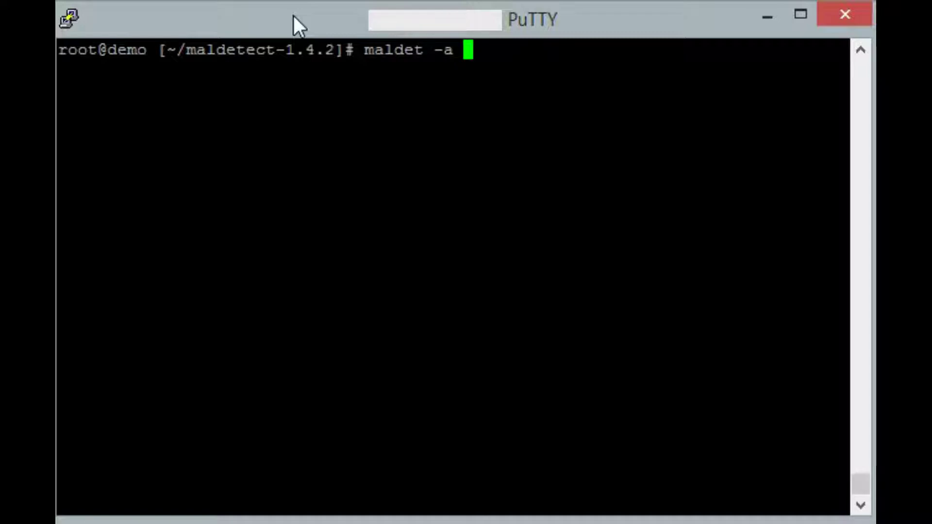
{"action": "type", "text": "/home"}
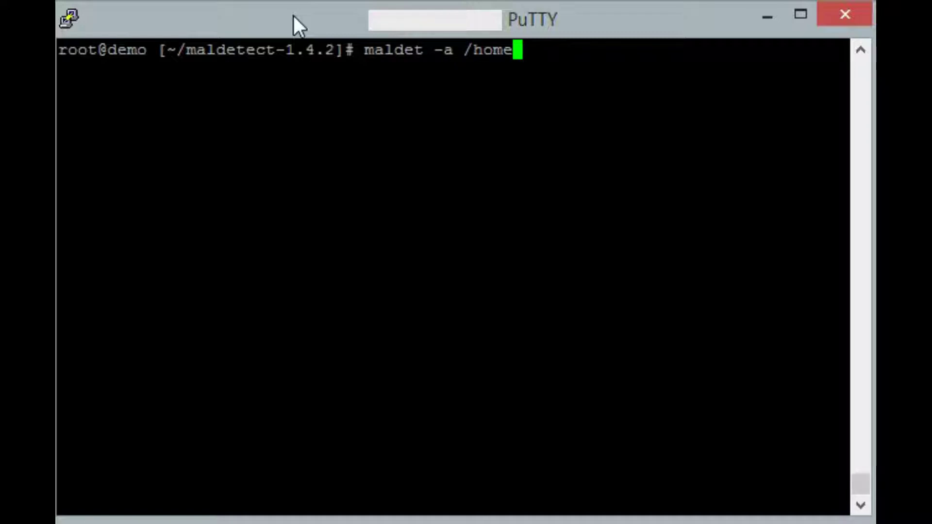
{"action": "type", "text": "/?"}
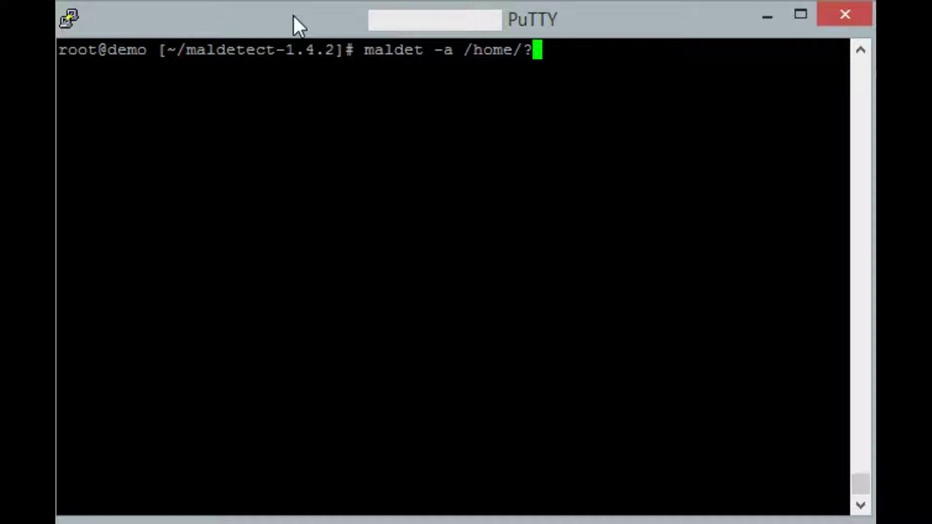
{"action": "type", "text": "/public"}
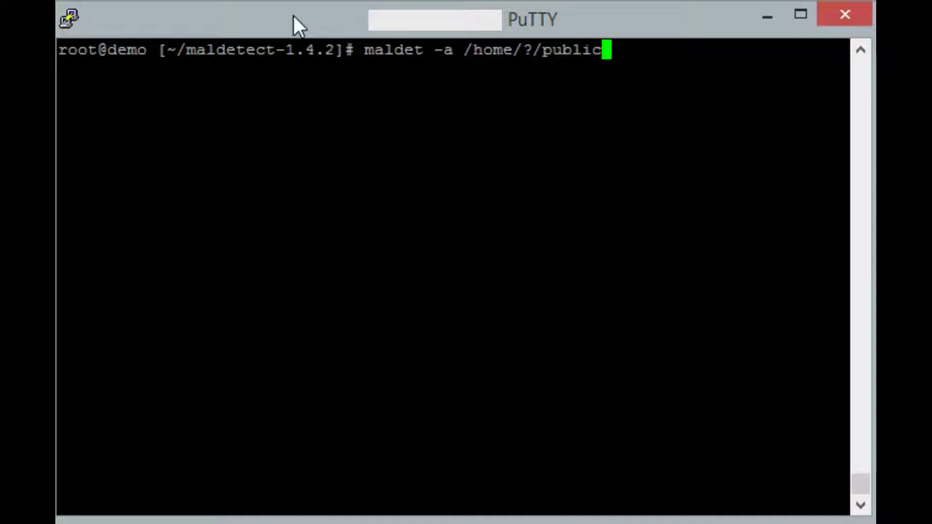
{"action": "type", "text": "_html"}
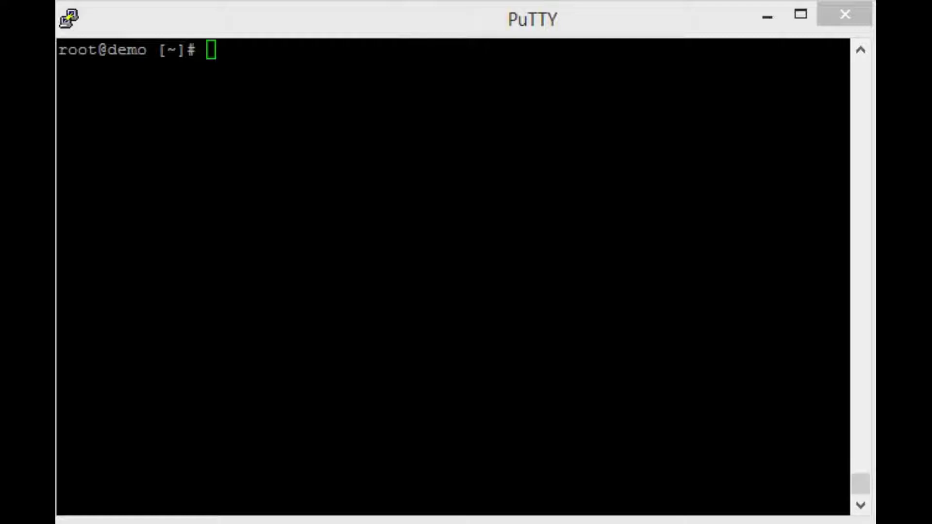
Run useradd -g wheel wheel999 to create the wheel-group user.
{"action": "left_click", "coordinate": [146, 25]}
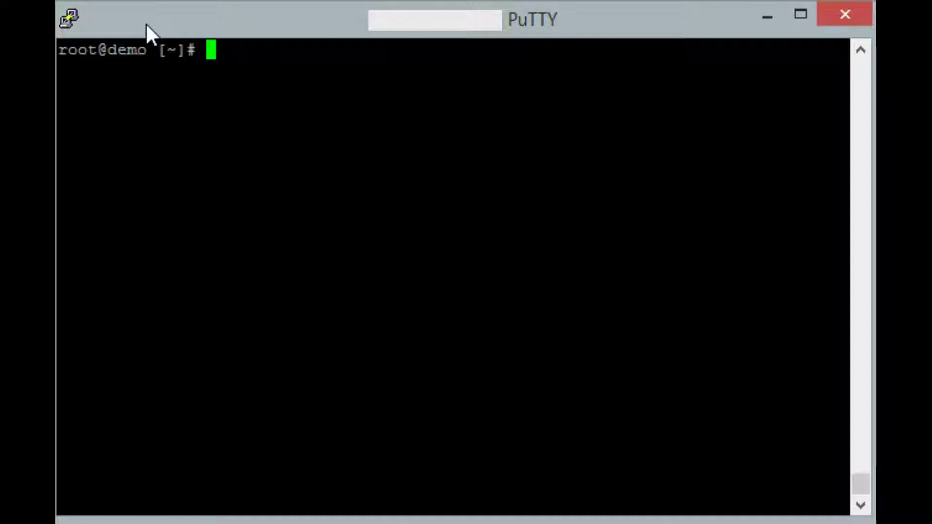
{"action": "type", "text": "useradd -g"}
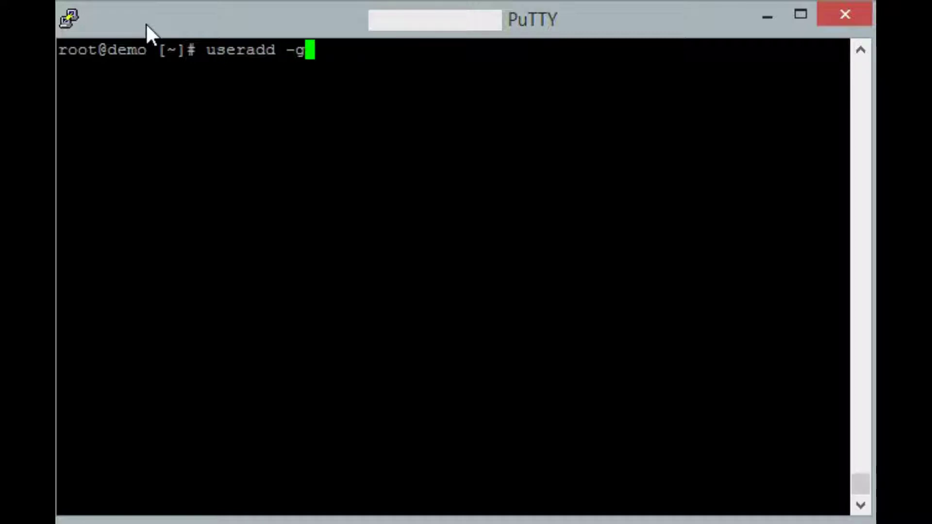
{"action": "type", "text": " wheel "}
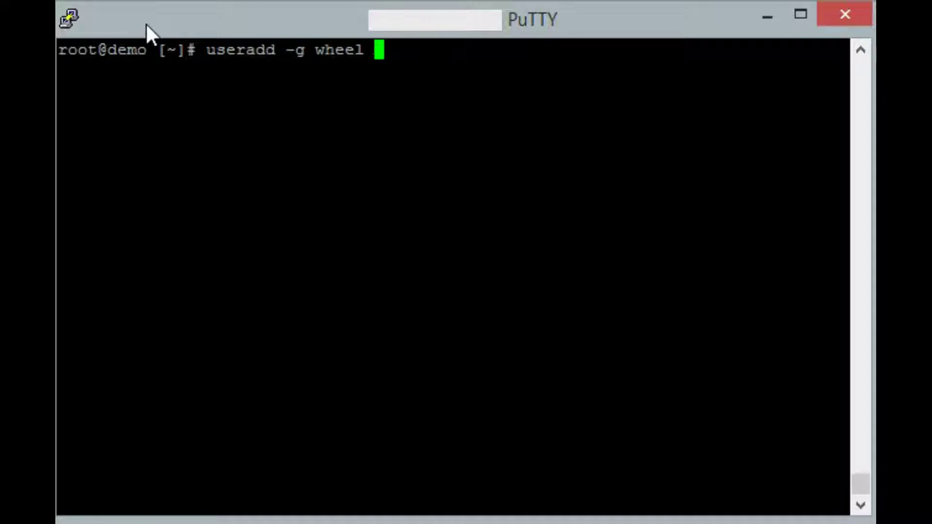
{"action": "type", "text": "wheel999"}
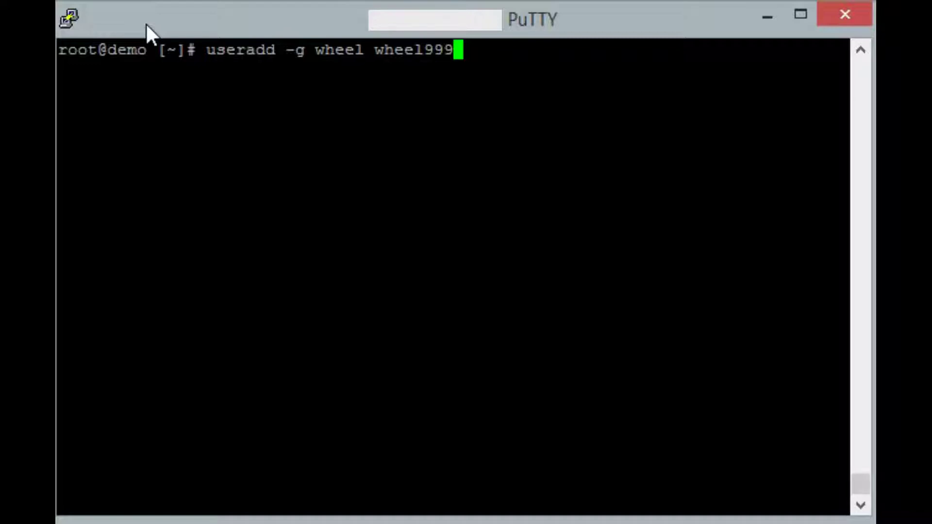
{"action": "key", "text": "Return"}
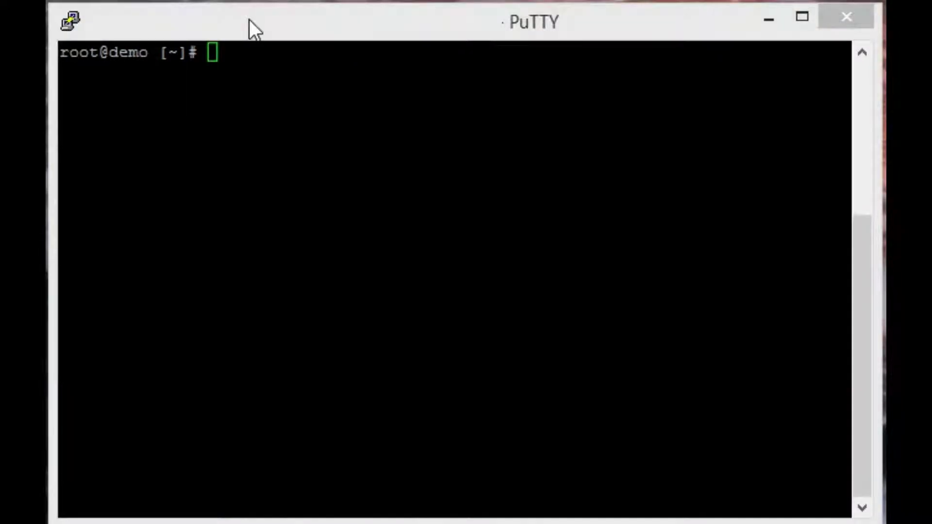
Run passwd wheel999 and enter the new password twice.
{"action": "left_click", "coordinate": [249, 20]}
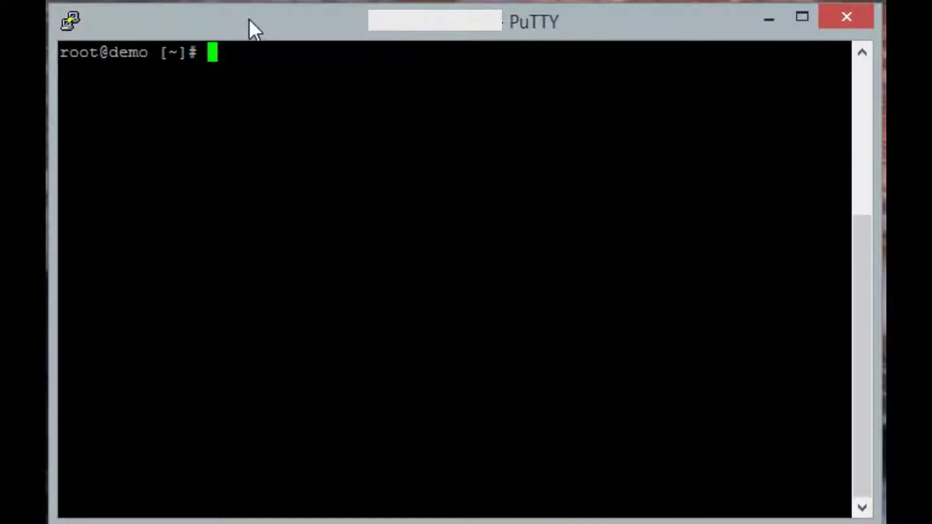
{"action": "type", "text": "pas"}
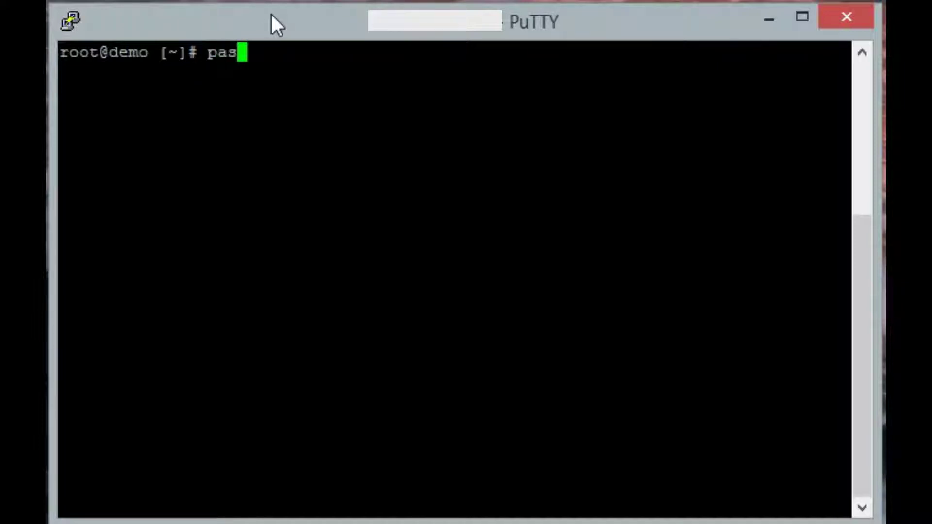
{"action": "type", "text": "swd wheel999"}
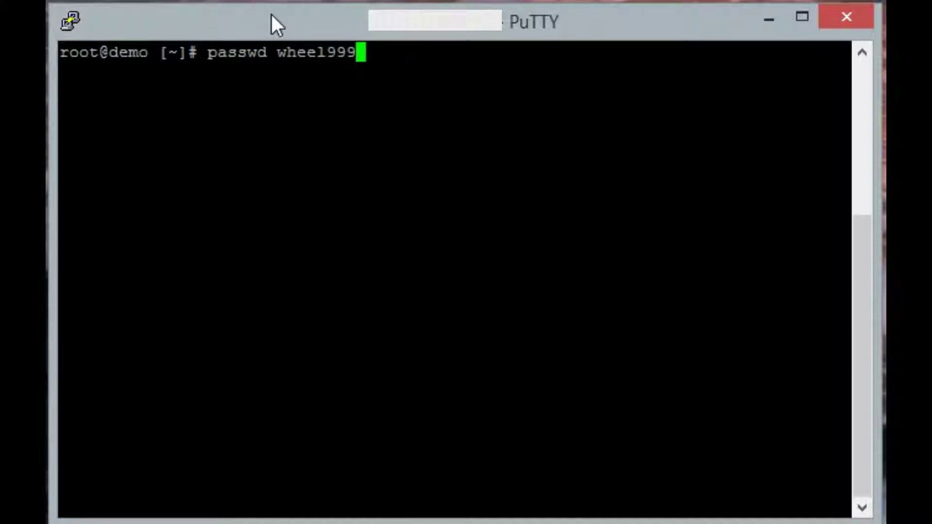
{"action": "key", "text": "Return"}
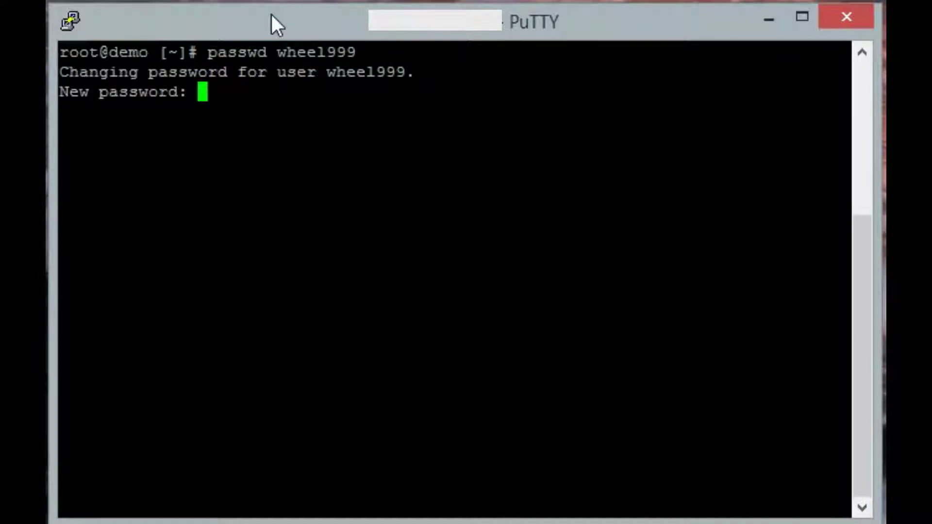
{"action": "key", "text": "Return"}
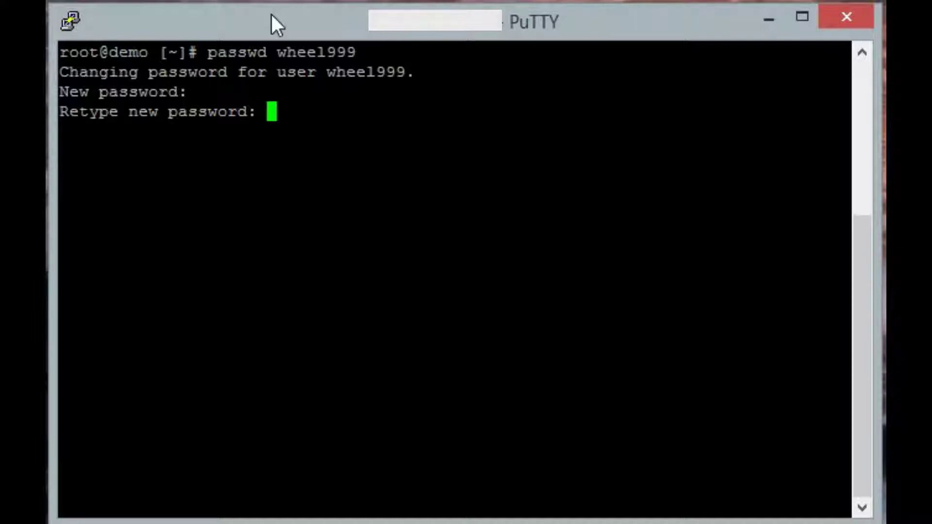
{"action": "key", "text": "Return"}
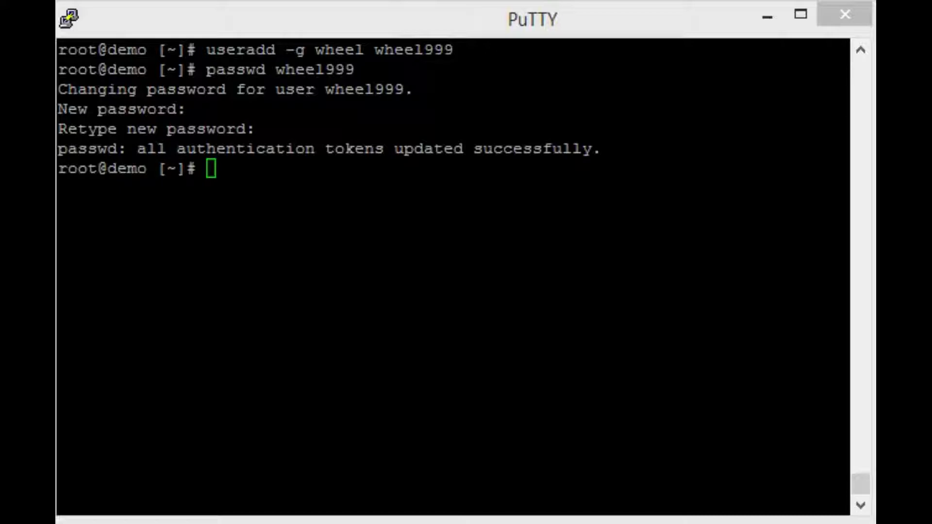
{"action": "left_click", "coordinate": [350, 222]}
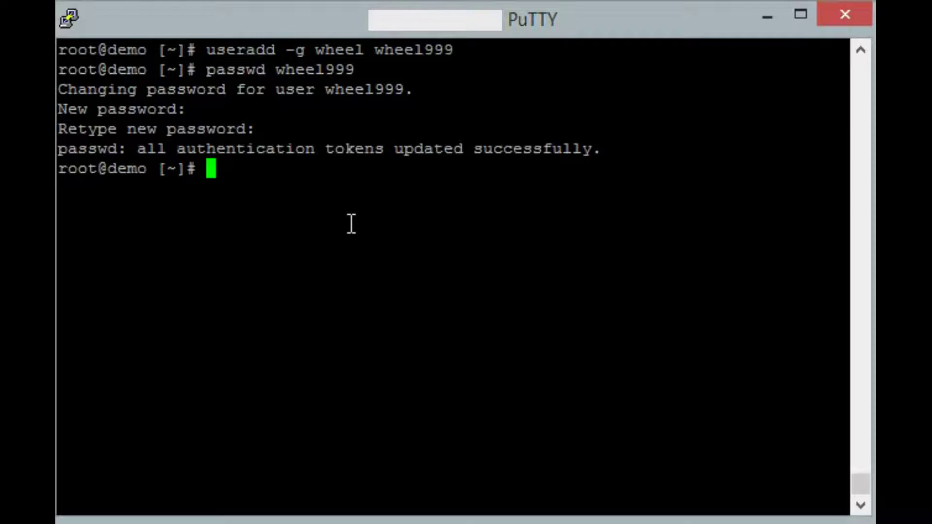
Open /etc/ssh/sshd_config in vi using Tab completion.
{"action": "type", "text": "vi /etc/"}
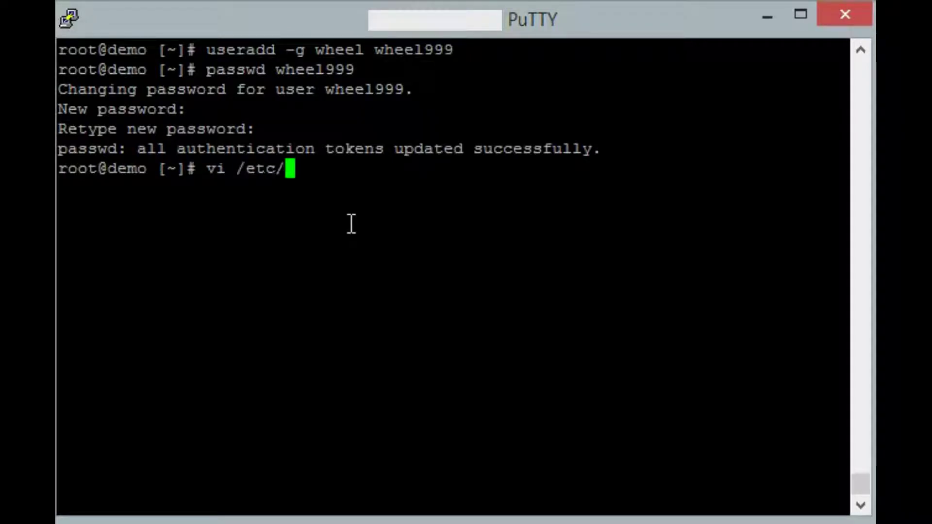
{"action": "type", "text": "ssh"}
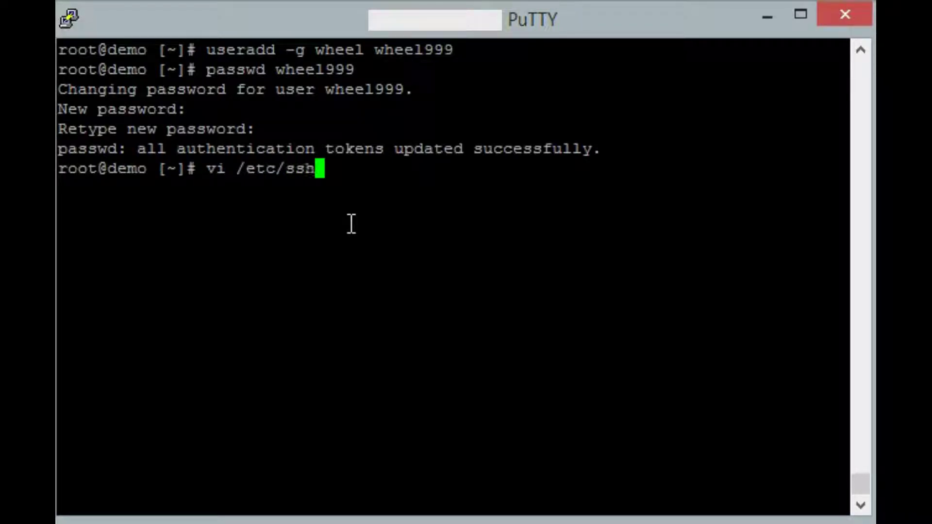
{"action": "type", "text": "/ssh"}
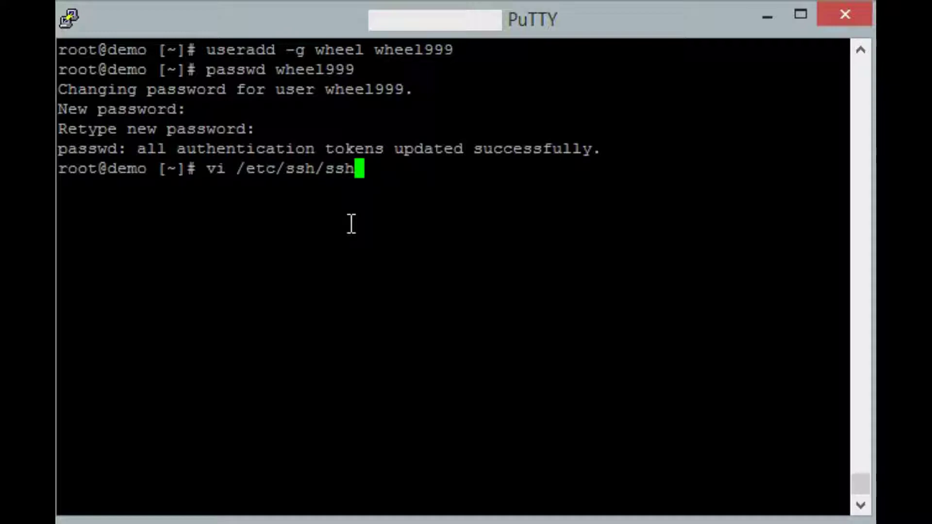
{"action": "type", "text": "d"}
{"action": "key", "text": "Tab"}
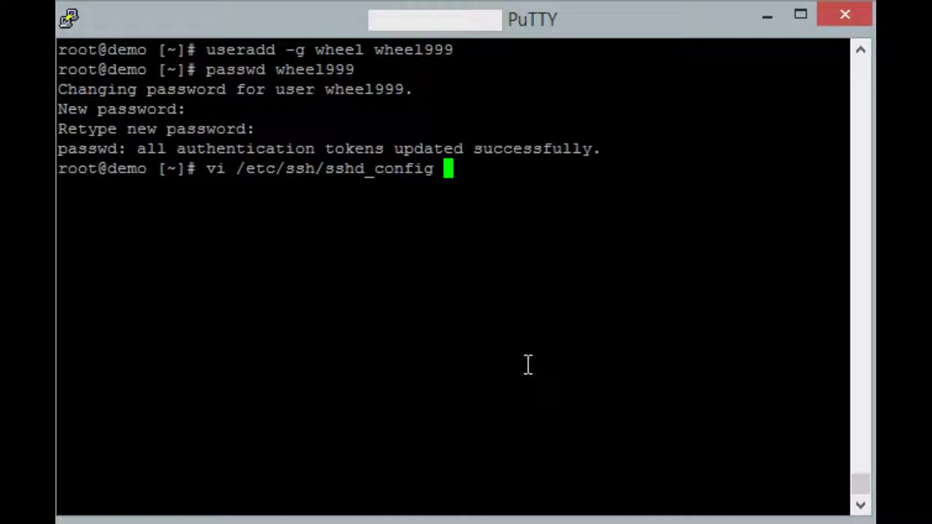
{"action": "key", "text": "Return"}
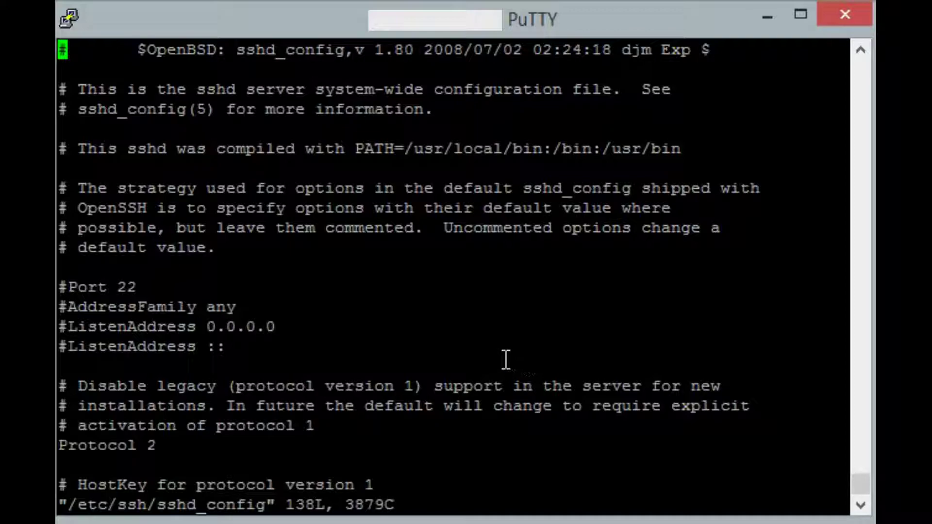
Remove the # from the '#Port 22' line in sshd_config and change the port to 2233.
{"action": "key", "text": "Down"}
{"action": "key", "text": "Down"}
{"action": "key", "text": "Down"}
{"action": "key", "text": "Down"}
{"action": "key", "text": "Down"}
{"action": "key", "text": "Down"}
{"action": "key", "text": "Down"}
{"action": "key", "text": "Down"}
{"action": "key", "text": "Down"}
{"action": "key", "text": "Down"}
{"action": "key", "text": "Down"}
{"action": "key", "text": "Down"}
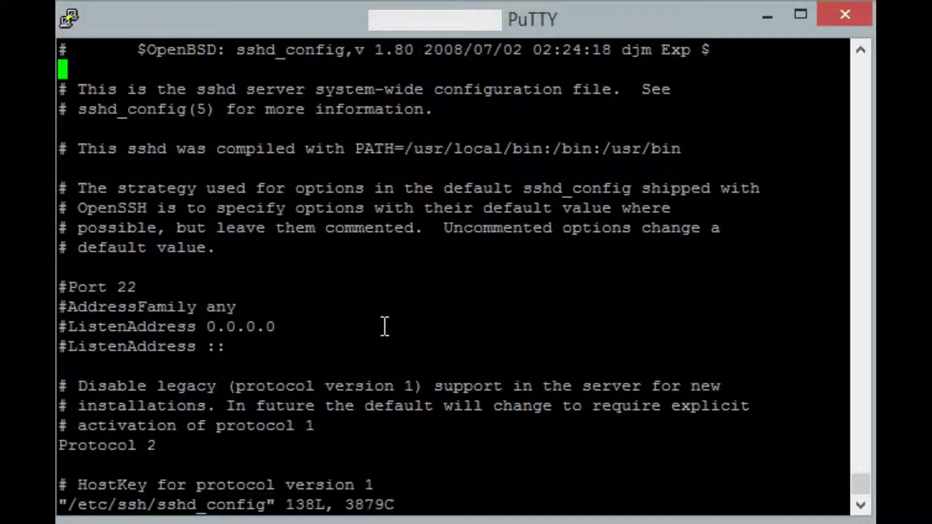
{"action": "key", "text": "i"}
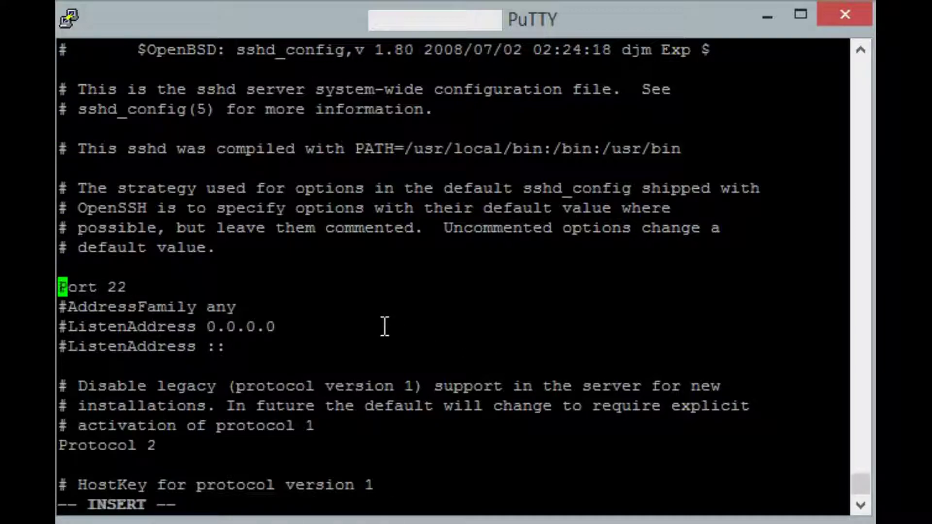
{"action": "key", "text": "Delete"}
{"action": "key", "text": "Right"}
{"action": "key", "text": "Right"}
{"action": "key", "text": "Right"}
{"action": "key", "text": "Right"}
{"action": "key", "text": "Right"}
{"action": "key", "text": "Right"}
{"action": "key", "text": "Right"}
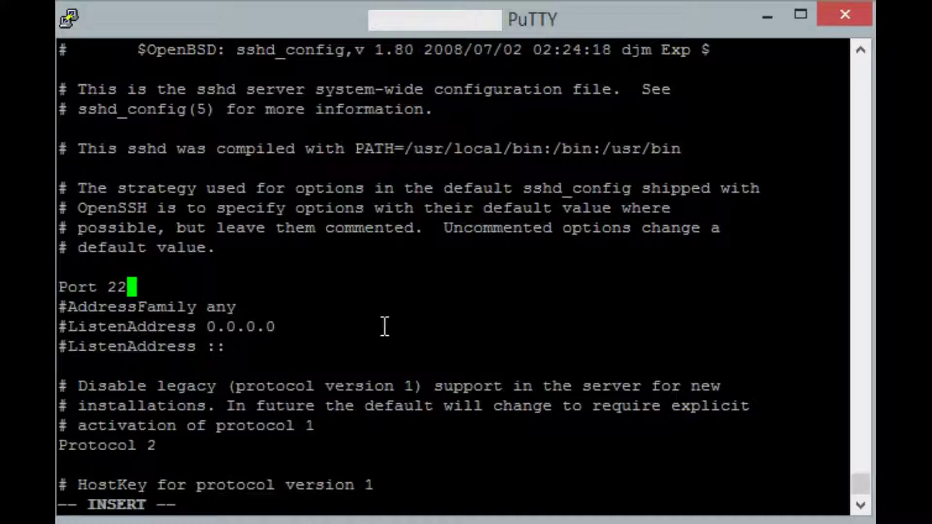
{"action": "type", "text": "33"}
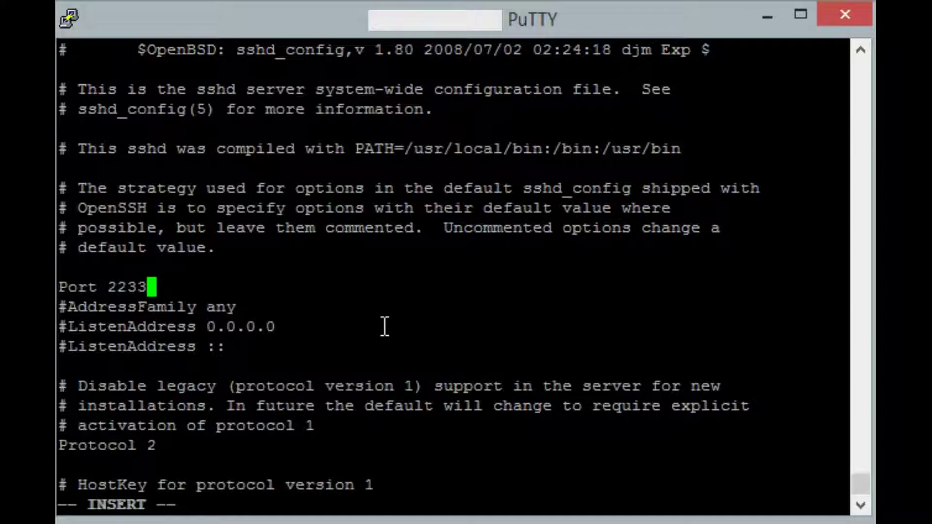
Uncomment the PermitRootLogin line and change its value from yes to no.
{"action": "key", "text": "Down"}
{"action": "key", "text": "Down"}
{"action": "key", "text": "Down"}
{"action": "key", "text": "Down"}
{"action": "key", "text": "Down"}
{"action": "key", "text": "Down"}
{"action": "key", "text": "Down"}
{"action": "key", "text": "Down"}
{"action": "key", "text": "Down"}
{"action": "key", "text": "Down"}
{"action": "key", "text": "Down"}
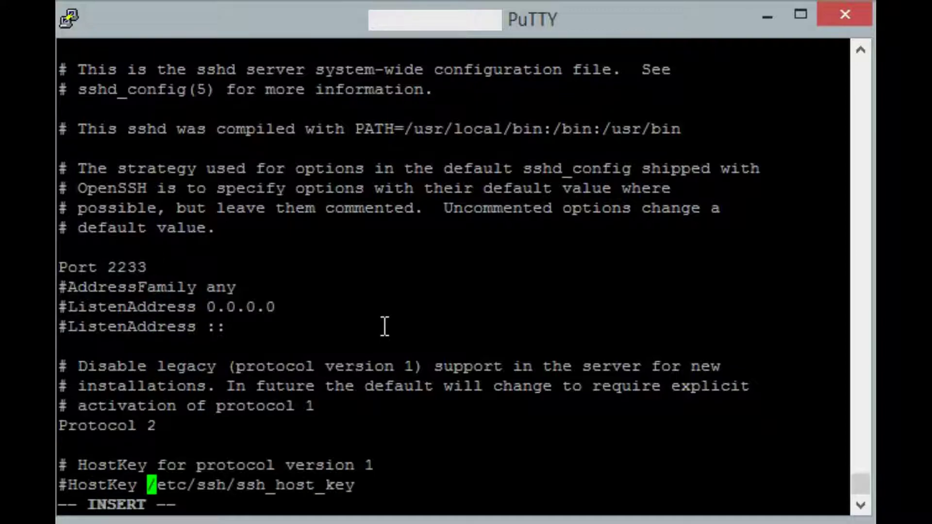
{"action": "key", "text": "Down"}
{"action": "key", "text": "Down"}
{"action": "key", "text": "Down"}
{"action": "key", "text": "Down"}
{"action": "key", "text": "Down"}
{"action": "key", "text": "Down"}
{"action": "key", "text": "Down"}
{"action": "key", "text": "Down"}
{"action": "key", "text": "Down"}
{"action": "key", "text": "Down"}
{"action": "key", "text": "Down"}
{"action": "key", "text": "Down"}
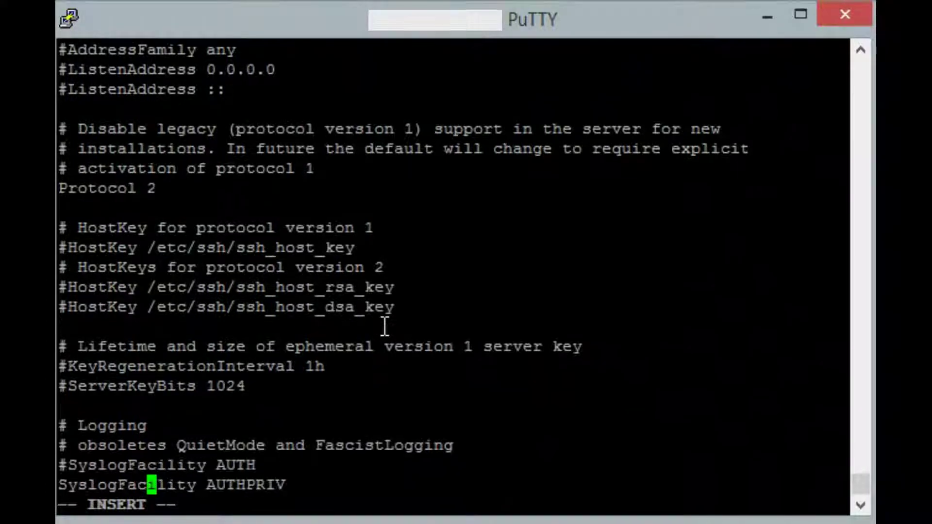
{"action": "key", "text": "Down"}
{"action": "key", "text": "Down"}
{"action": "key", "text": "Down"}
{"action": "key", "text": "Down"}
{"action": "key", "text": "Down"}
{"action": "key", "text": "Down"}
{"action": "key", "text": "Down"}
{"action": "key", "text": "Down"}
{"action": "key", "text": "Down"}
{"action": "key", "text": "Down"}
{"action": "key", "text": "Down"}
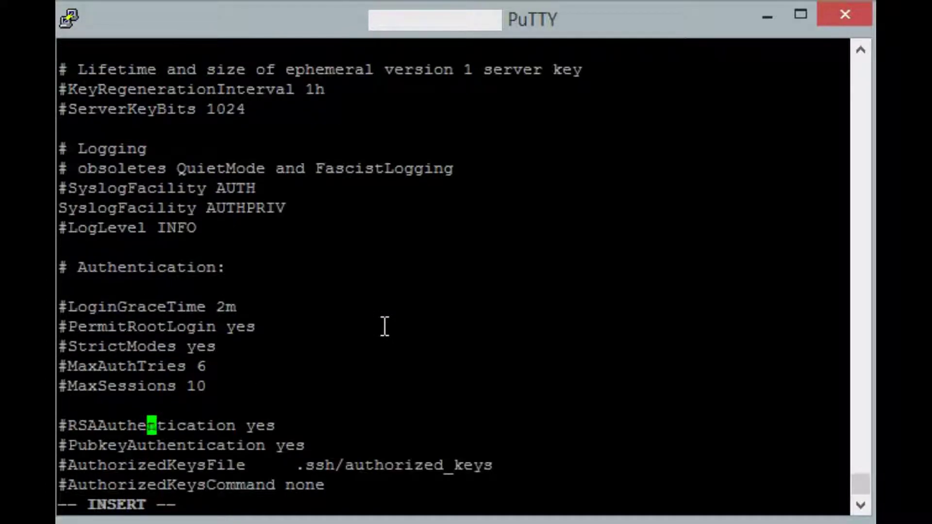
{"action": "key", "text": "Up"}
{"action": "key", "text": "Up"}
{"action": "key", "text": "Up"}
{"action": "key", "text": "Up"}
{"action": "key", "text": "Up"}
{"action": "key", "text": "Home"}
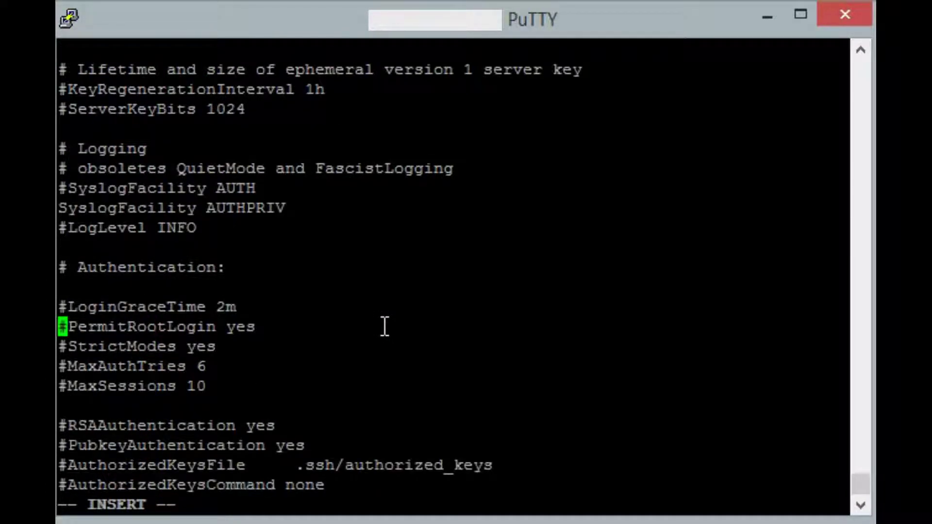
{"action": "key", "text": "Delete"}
{"action": "key", "text": "End"}
{"action": "key", "text": "BackSpace"}
{"action": "key", "text": "BackSpace"}
{"action": "key", "text": "BackSpace"}
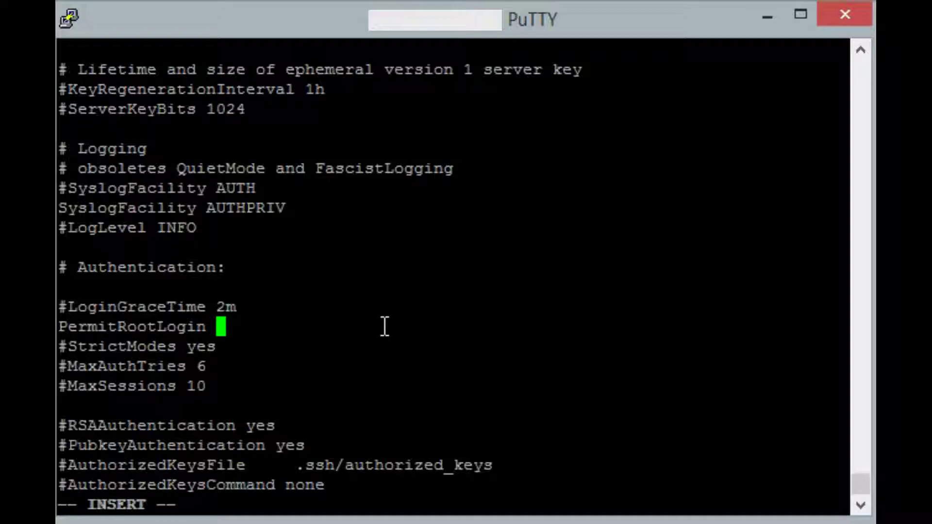
{"action": "type", "text": "no"}
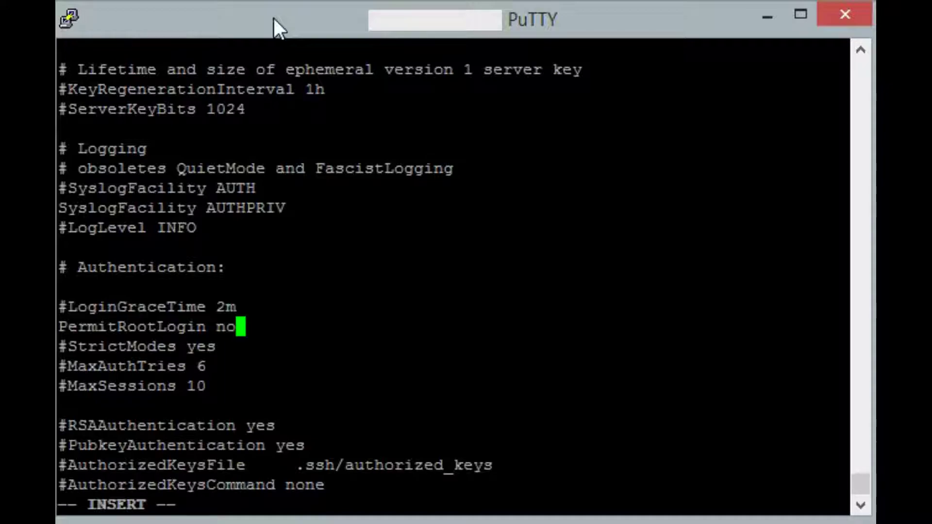
Append an 'AllowUsers wheel999' line at the end of sshd_config.
{"action": "key", "text": "Page_Down"}
{"action": "key", "text": "Page_Down"}
{"action": "key", "text": "Page_Down"}
{"action": "key", "text": "Page_Down"}
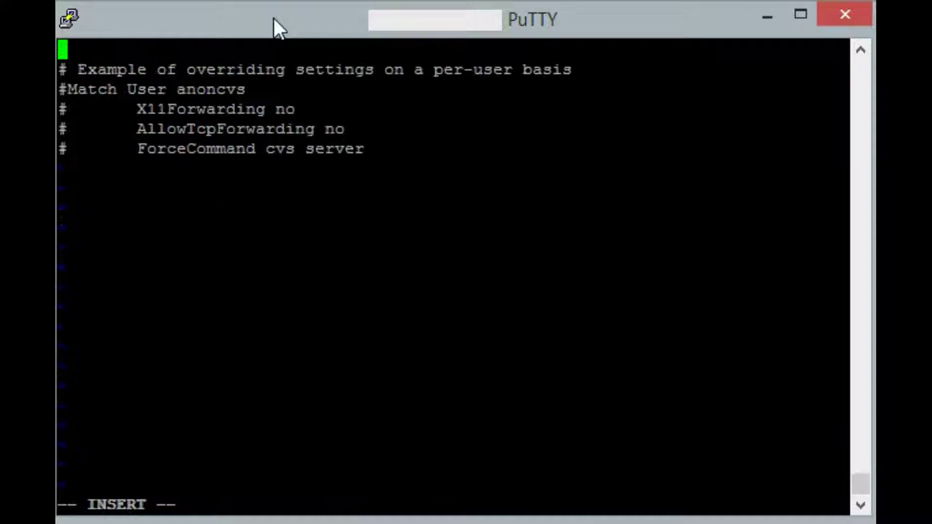
{"action": "key", "text": "Page_Down"}
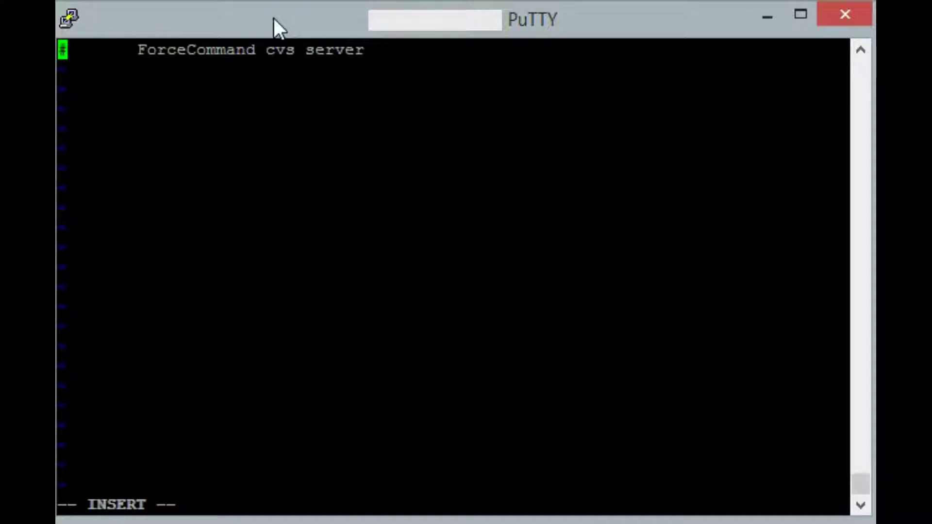
{"action": "key", "text": "Escape"}
{"action": "key", "text": "o"}
{"action": "key", "text": "Return"}
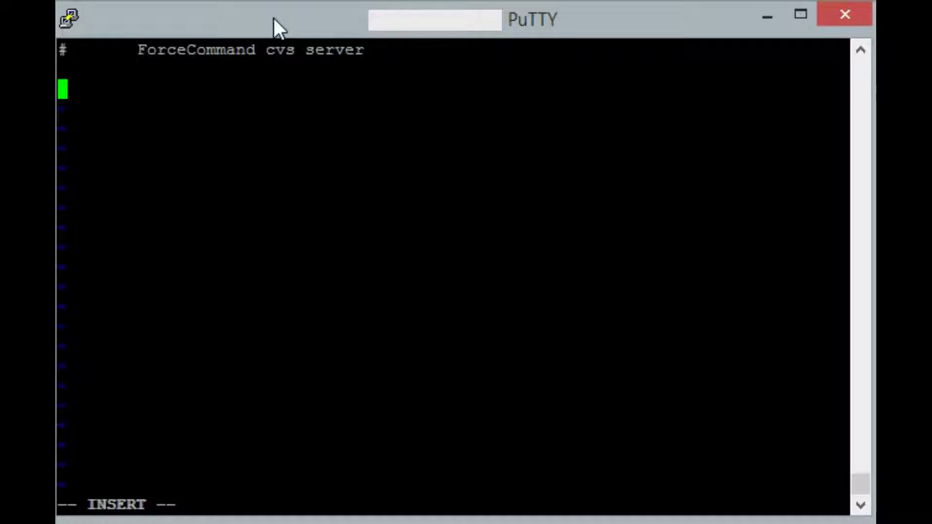
{"action": "type", "text": "All"}
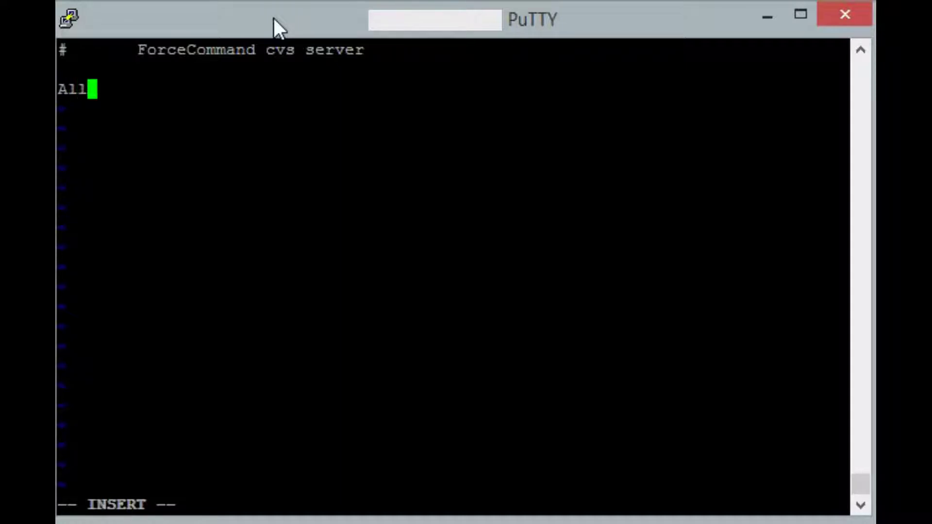
{"action": "type", "text": "owUsers"}
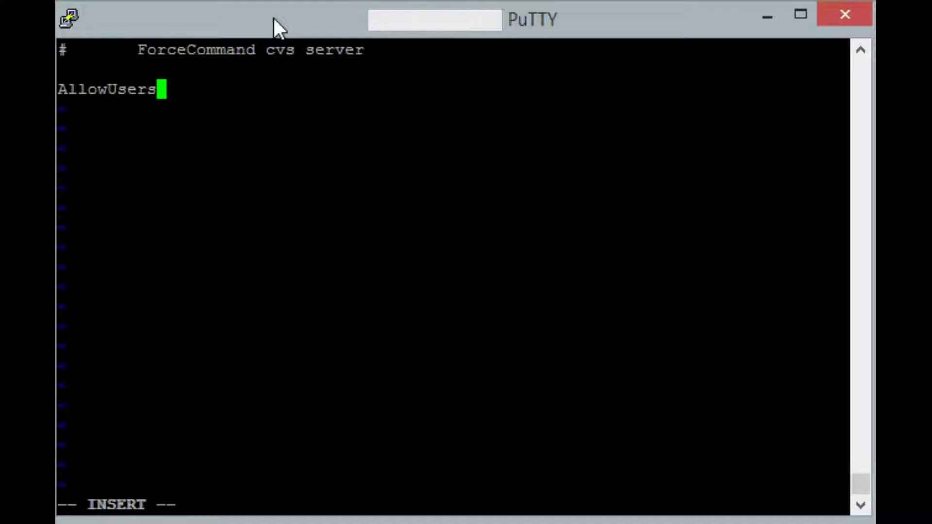
{"action": "type", "text": " wheel12"}
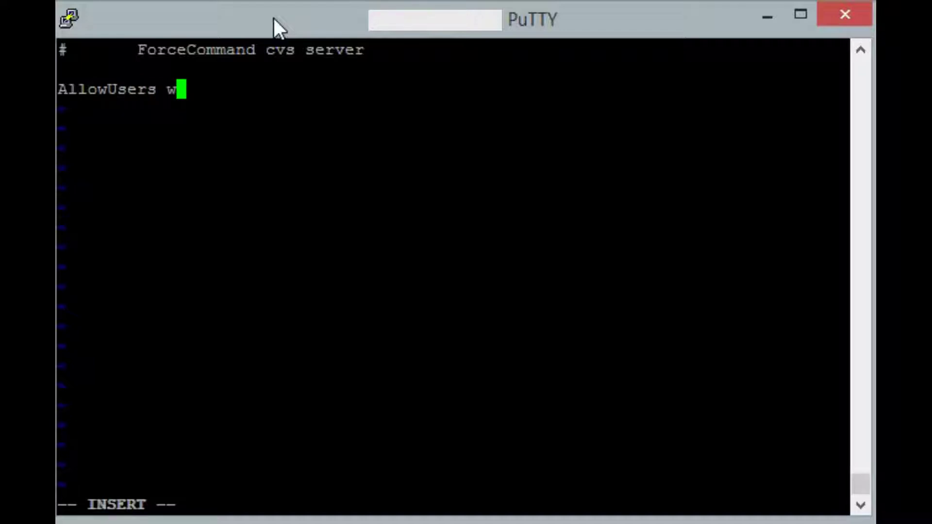
{"action": "key", "text": "BackSpace"}
{"action": "key", "text": "BackSpace"}
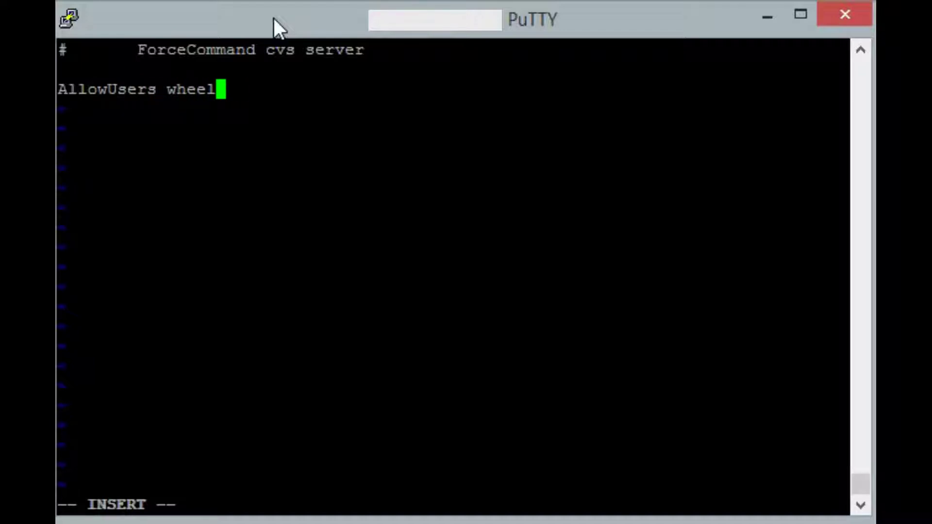
{"action": "type", "text": "999"}
{"action": "key", "text": "Left"}
{"action": "key", "text": "Left"}
{"action": "key", "text": "Left"}
{"action": "key", "text": "Left"}
{"action": "key", "text": "Left"}
{"action": "key", "text": "Left"}
{"action": "key", "text": "Left"}
{"action": "key", "text": "Left"}
{"action": "key", "text": "Left"}
{"action": "key", "text": "Left"}
{"action": "key", "text": "Left"}
{"action": "key", "text": "Left"}
{"action": "key", "text": "Left"}
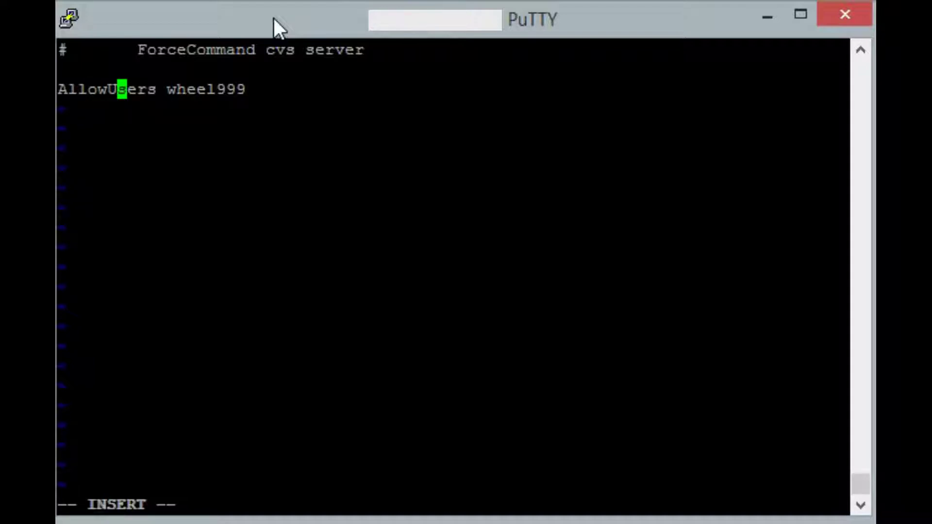
Save sshd_config and quit vi with :wq.
{"action": "key", "text": "Escape"}
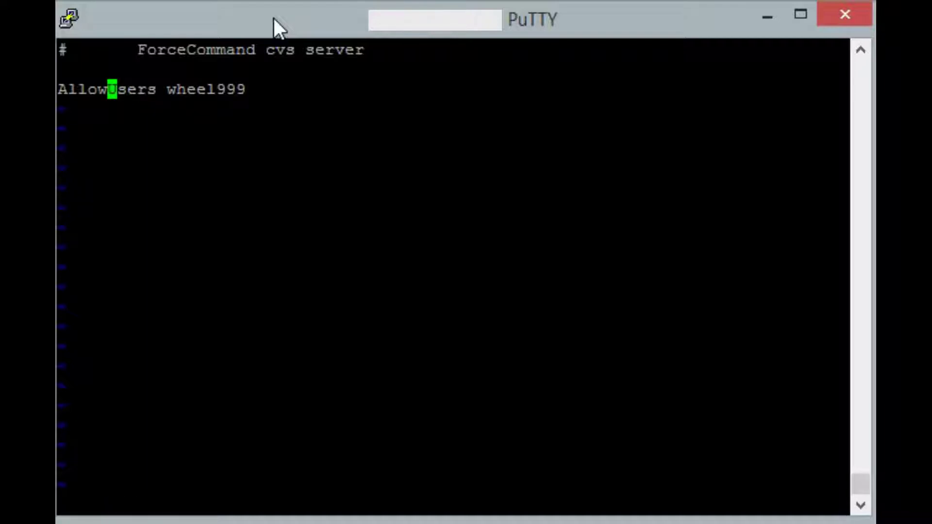
{"action": "type", "text": ":wq"}
{"action": "key", "text": "Return"}
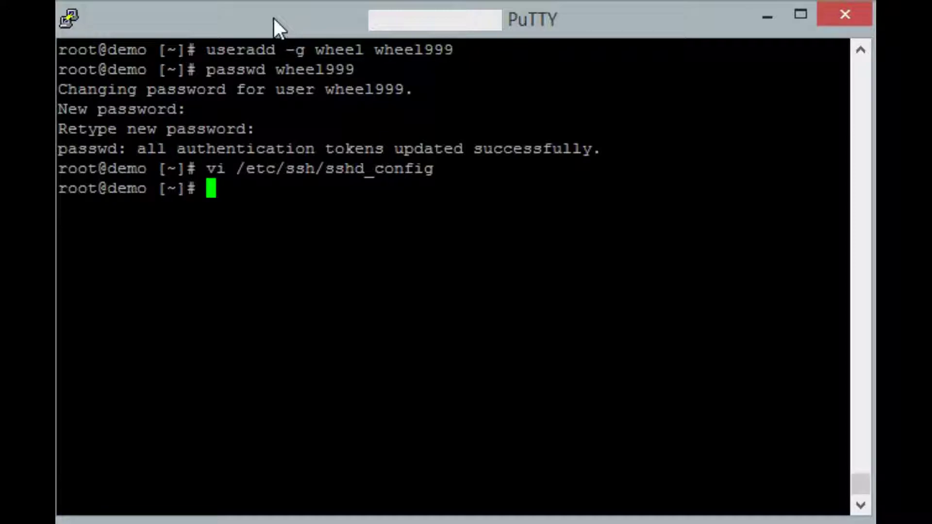
Run 'service sshd restart' so the new port and login rules take effect.
{"action": "type", "text": "service sshd "}
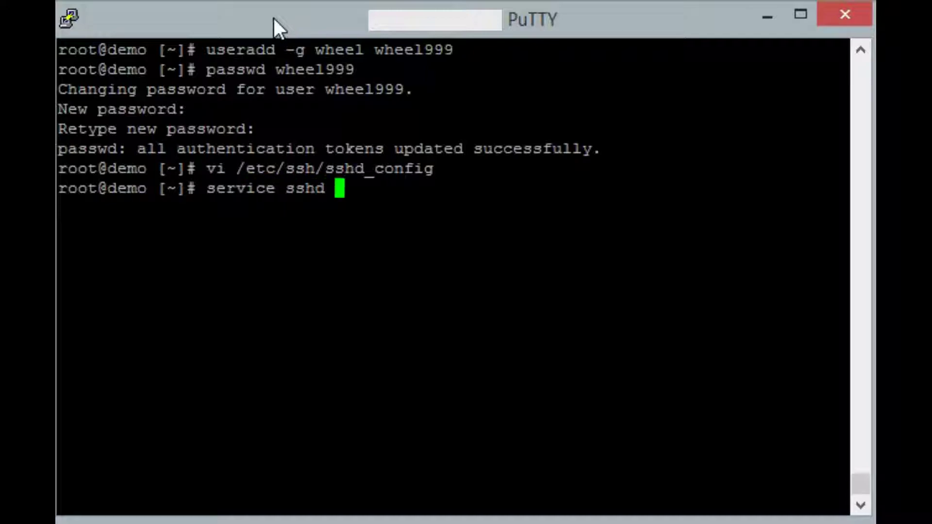
{"action": "type", "text": "restart"}
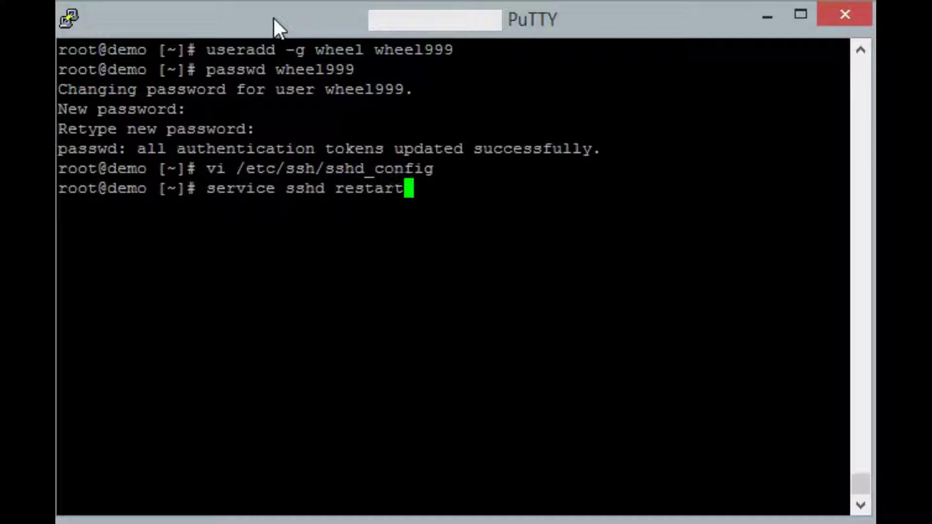
{"action": "key", "text": "Return"}
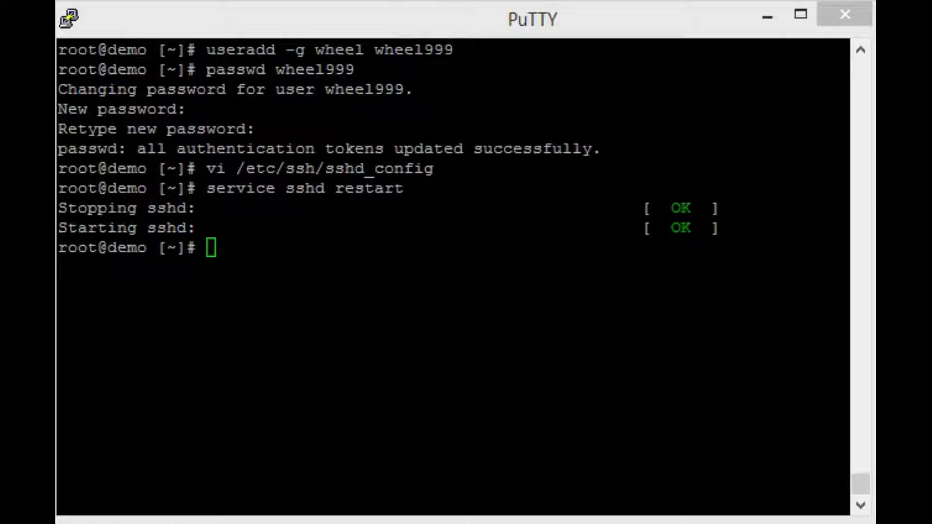
In the new session, attempt a root login with the password to test that access is refused.
{"action": "left_click", "coordinate": [355, 13]}
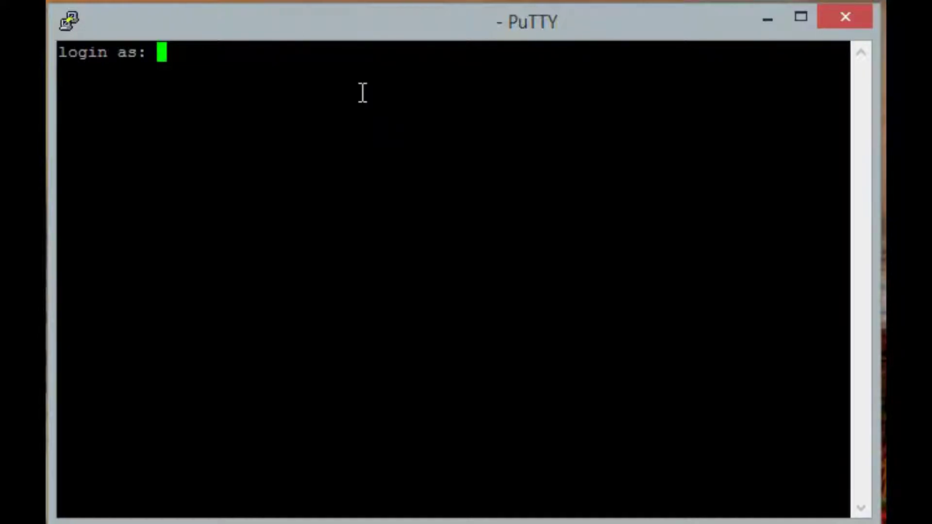
{"action": "type", "text": "root"}
{"action": "key", "text": "Return"}
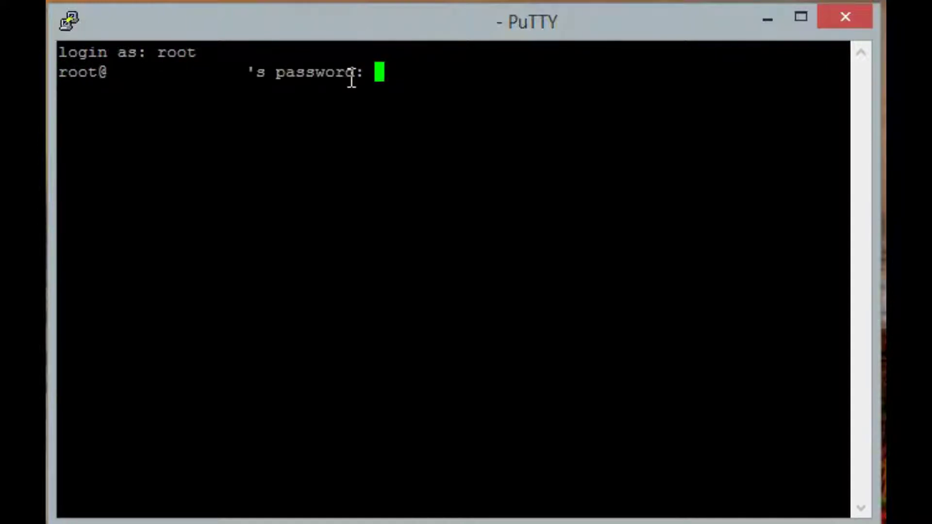
{"action": "key", "text": "Return"}
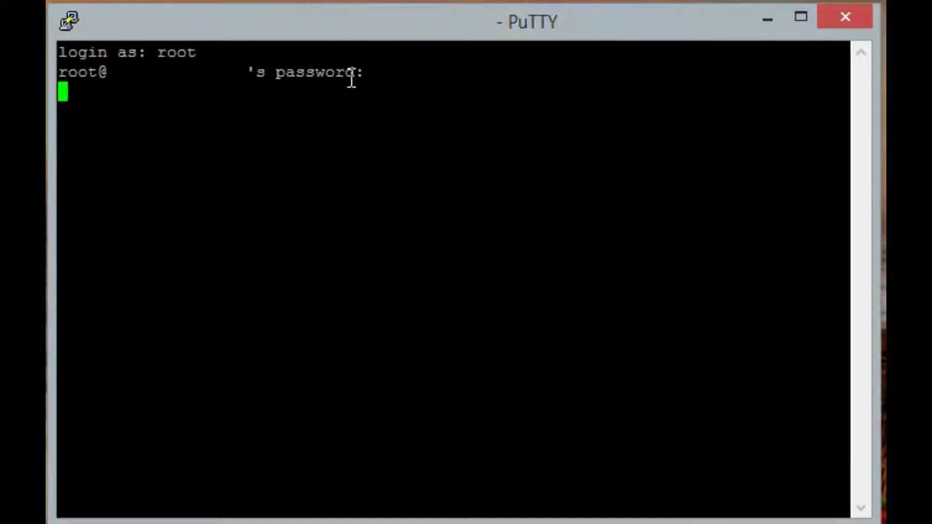
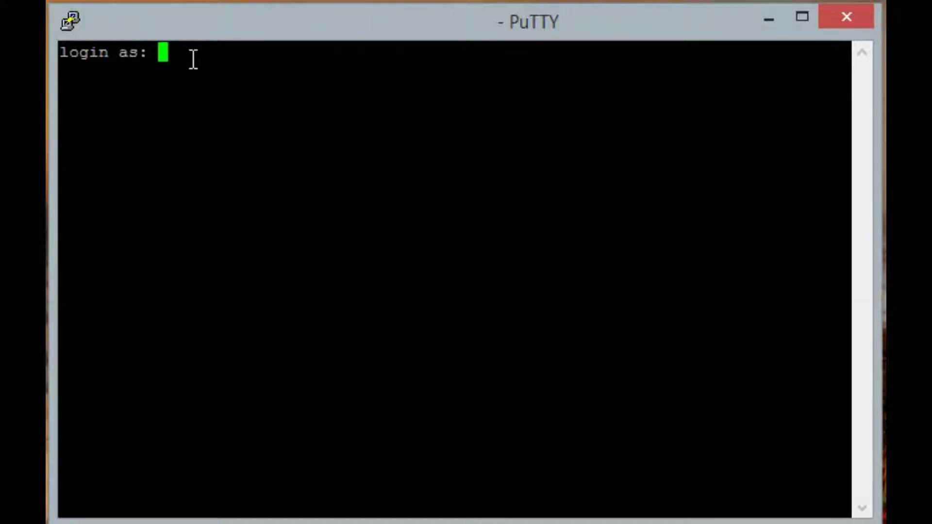
Log in over SSH in PuTTY with the wheel-group username and its password.
{"action": "type", "text": "wheel999"}
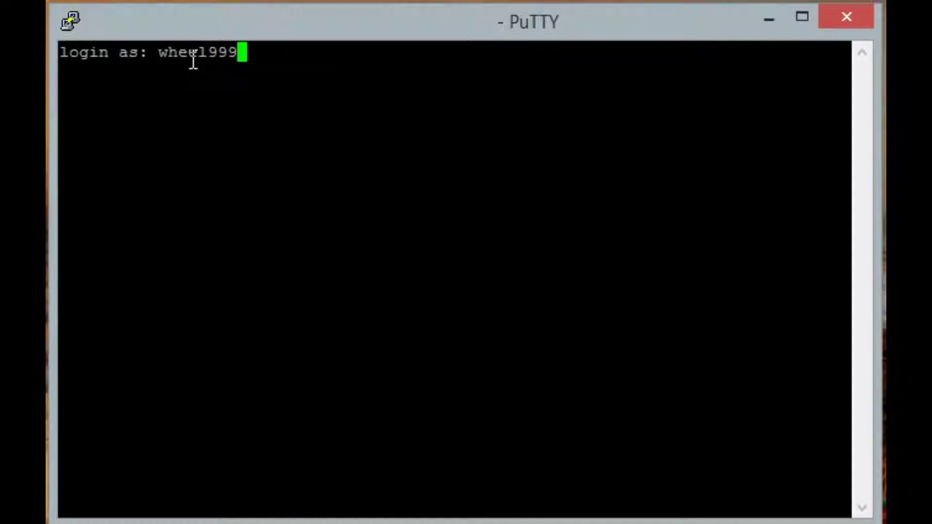
{"action": "key", "text": "Return"}
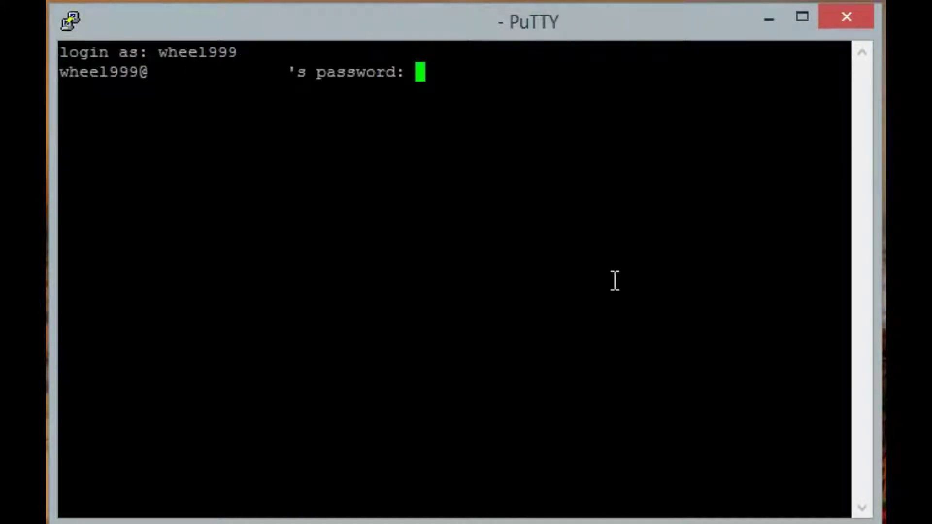
{"action": "key", "text": "Return"}
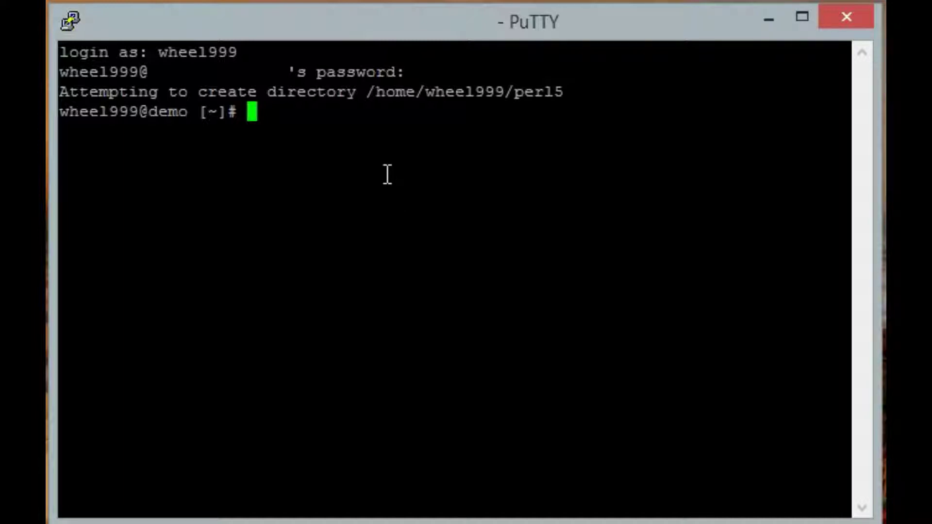
Become root with 'su -' and the root password.
{"action": "type", "text": "su -"}
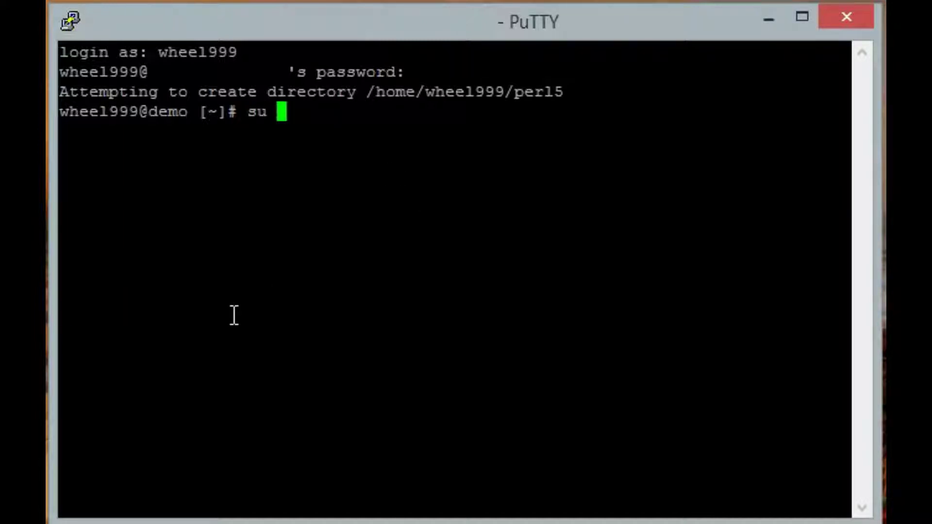
{"action": "key", "text": "Return"}
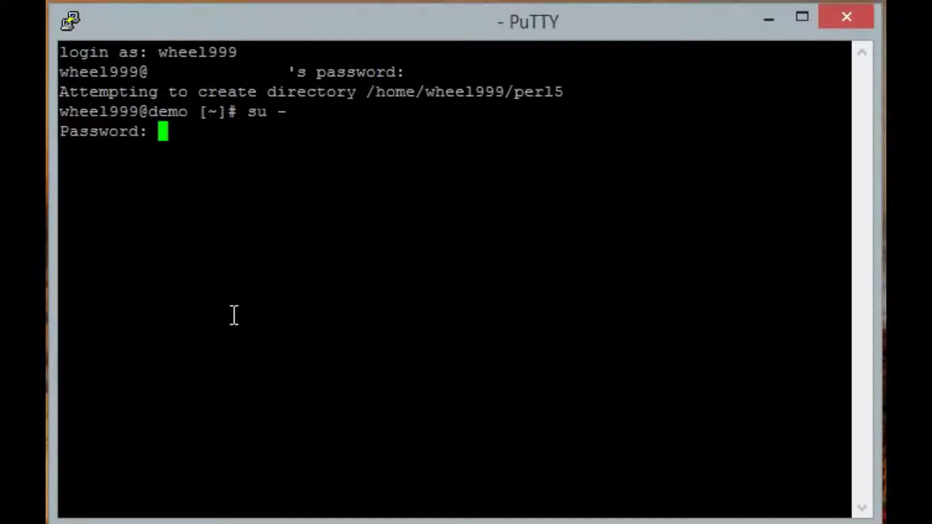
{"action": "key", "text": "Return"}
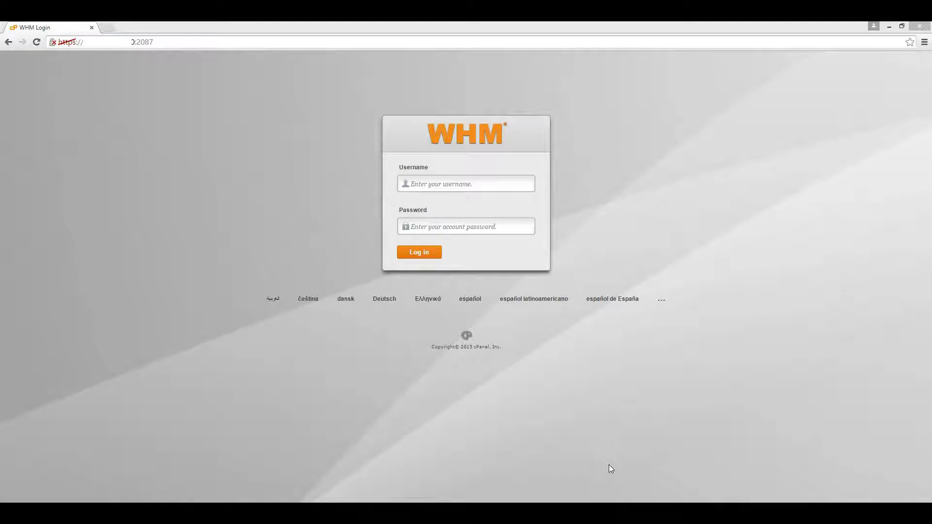
Sign in to WHM as root with the root password.
{"action": "left_click", "coordinate": [464, 183]}
{"action": "type", "text": "root"}
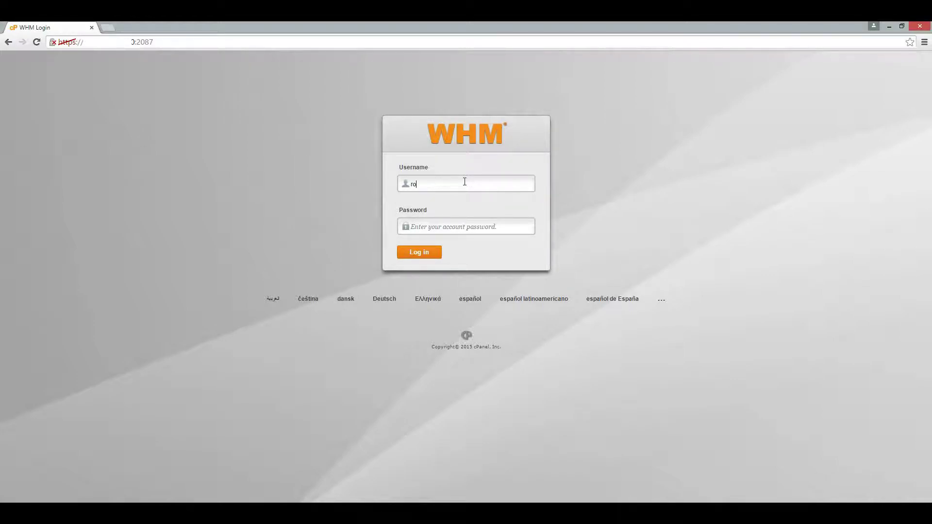
{"action": "key", "text": "Tab"}
{"action": "type", "text": "•••••••••"}
{"action": "left_click", "coordinate": [425, 253]}
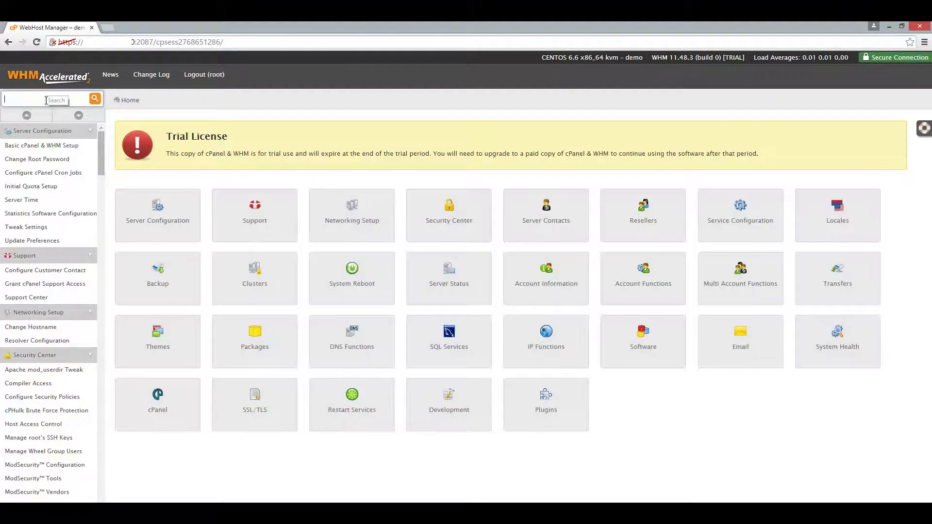
Search 'firewall' in the sidebar and open ConfigServer Security&Firewall under Plugins.
{"action": "type", "text": "firewall"}
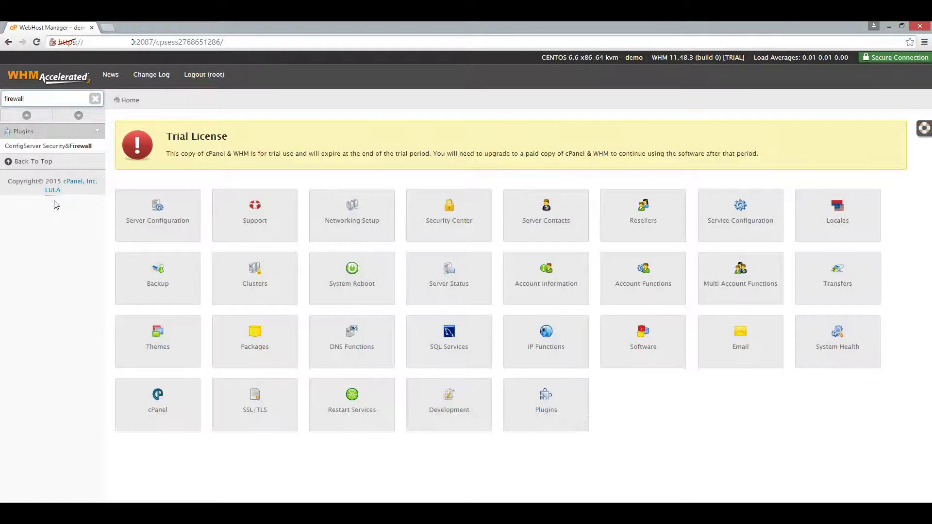
{"action": "left_click", "coordinate": [42, 148]}
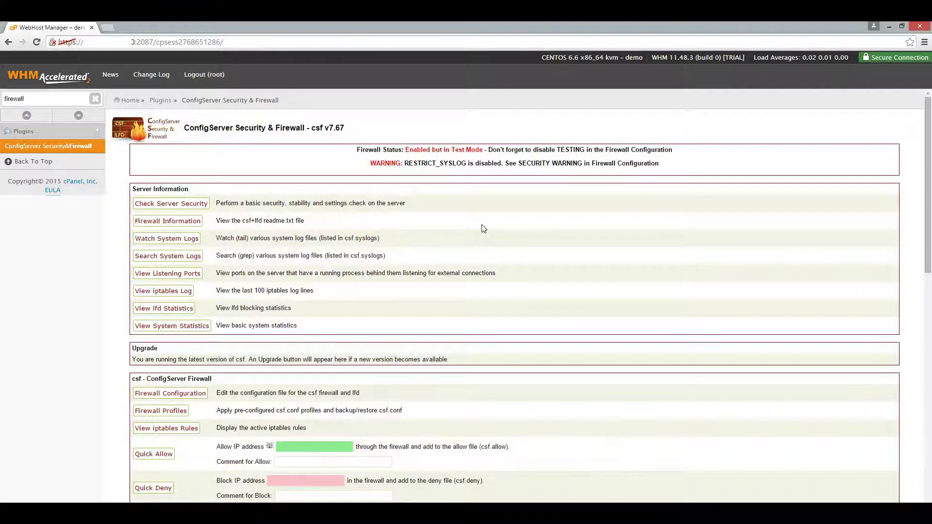
In Firewall Configuration, change the TESTING value from 1 to 0.
{"action": "left_click", "coordinate": [186, 396]}
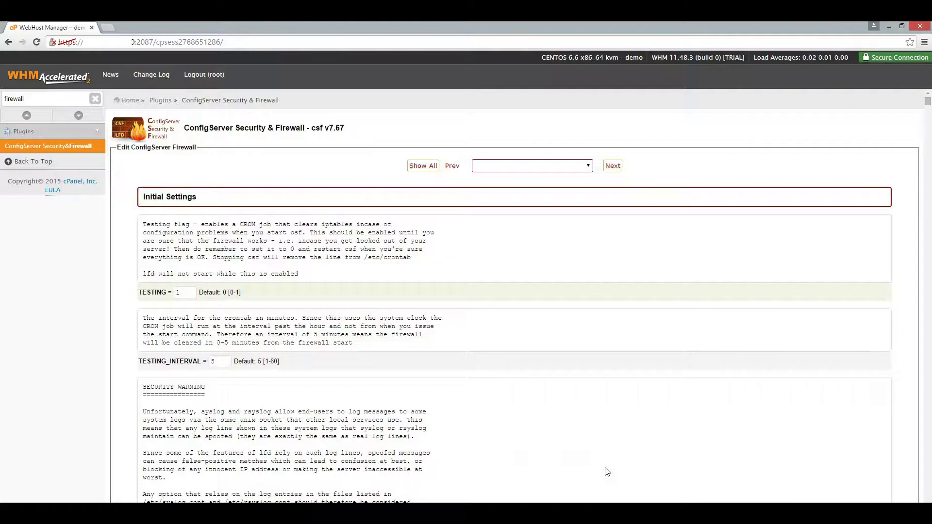
{"action": "double_click", "coordinate": [193, 294]}
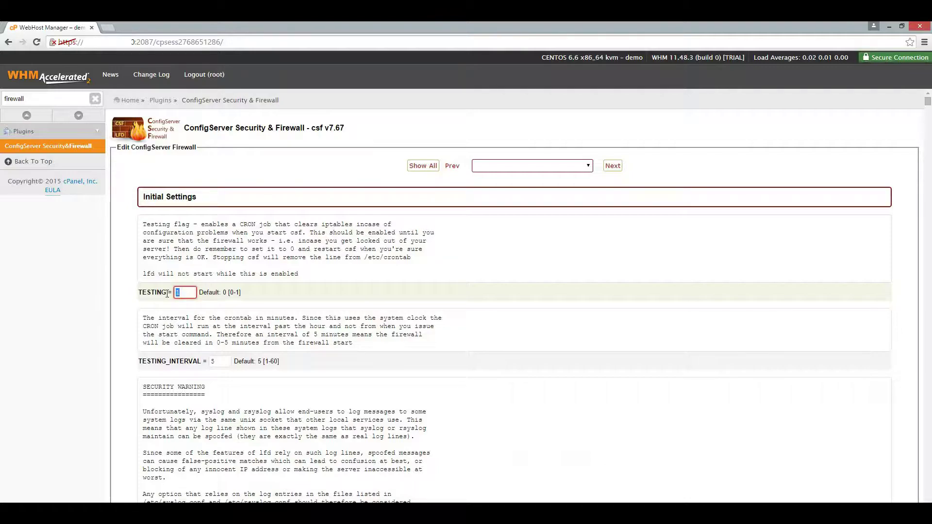
{"action": "type", "text": "0"}
In TCP_IN, delete port 22 and append 2233 to the allowed incoming ports.
{"action": "scroll", "coordinate": [315, 349], "scroll_direction": "down", "scroll_amount": 20}
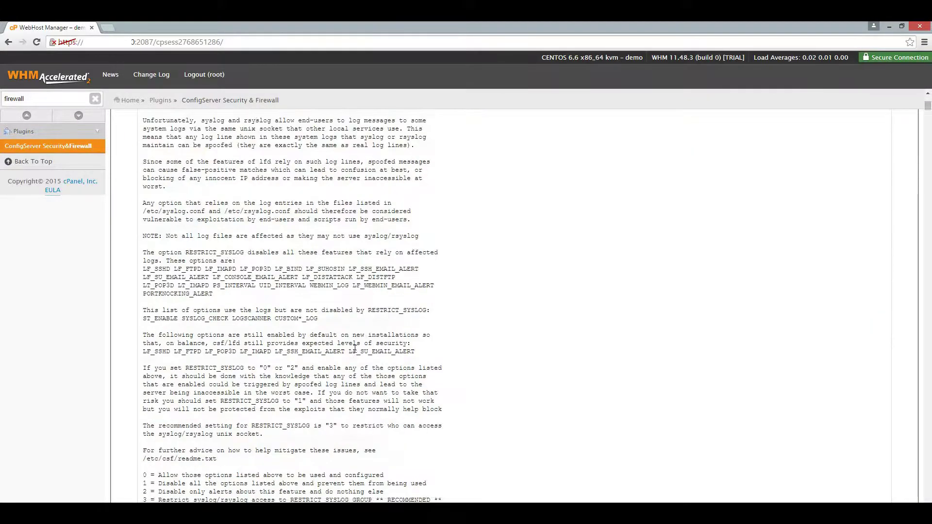
{"action": "scroll", "coordinate": [355, 348], "scroll_direction": "down", "scroll_amount": 9}
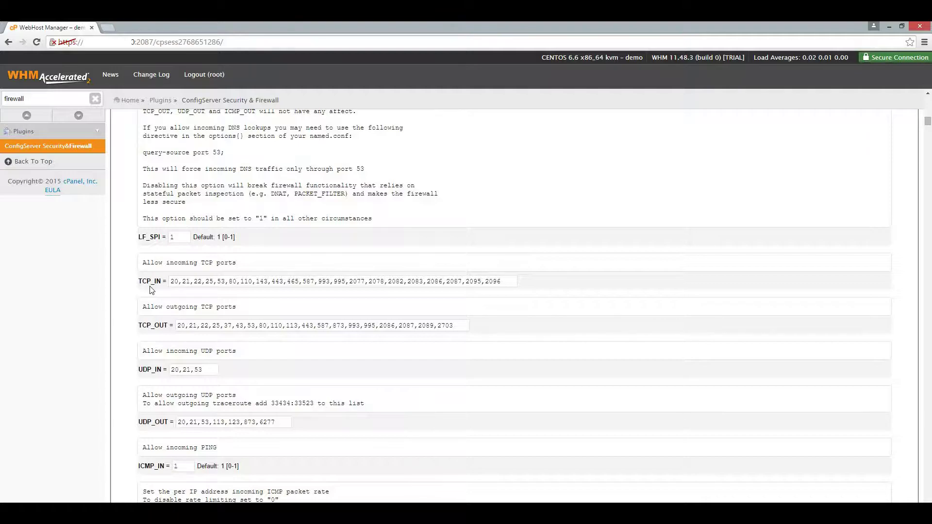
{"action": "left_click_drag", "start_coordinate": [193, 282], "coordinate": [205, 281]}
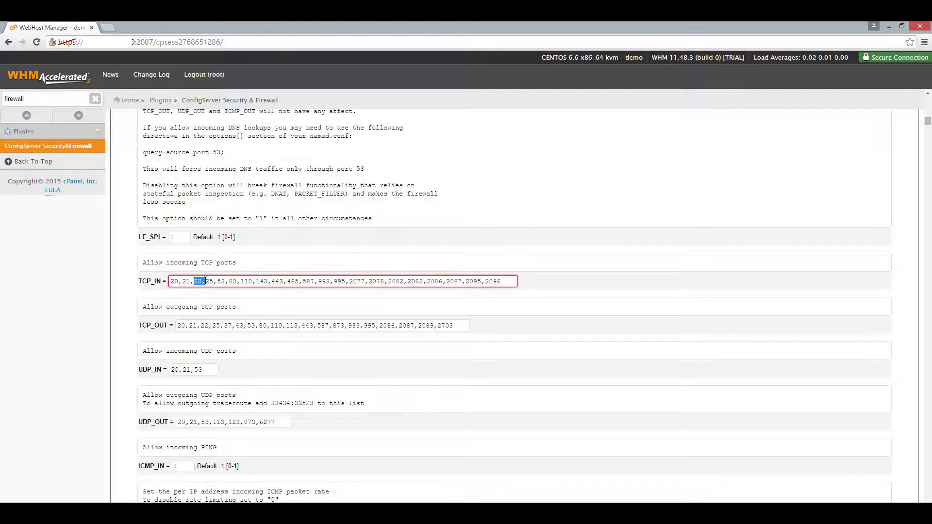
{"action": "key", "text": "BackSpace"}
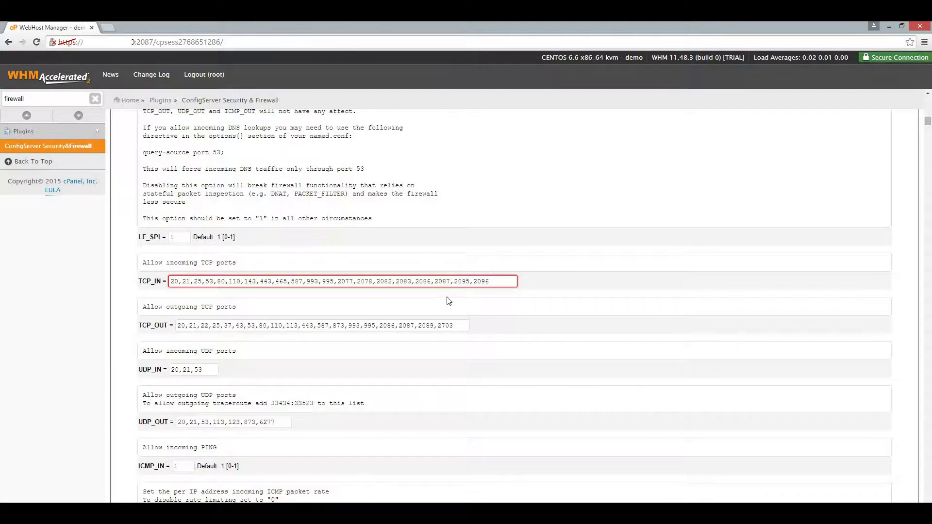
{"action": "left_click", "coordinate": [503, 282]}
{"action": "type", "text": ",2233"}
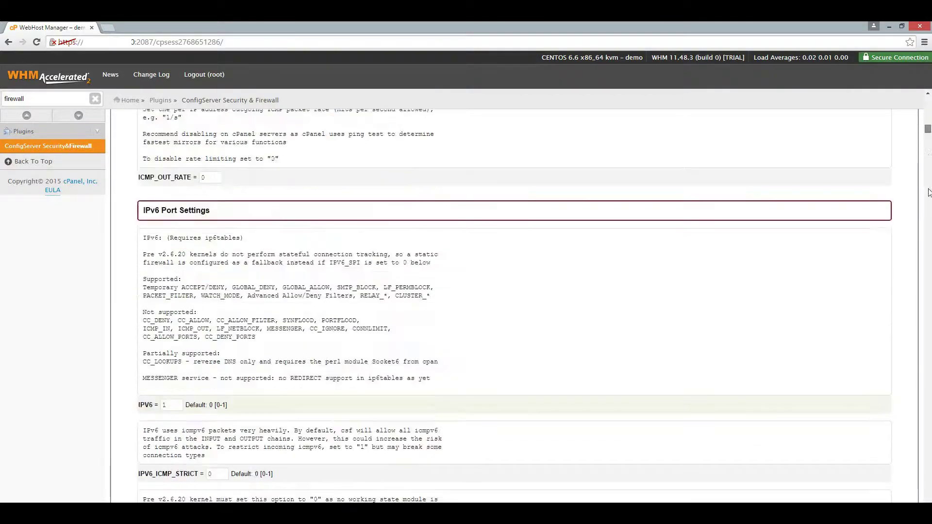
Save the csf configuration changes and restart csf+lfd.
{"action": "scroll", "coordinate": [543, 493], "scroll_direction": "down", "scroll_amount": 20}
{"action": "left_click", "coordinate": [518, 468]}
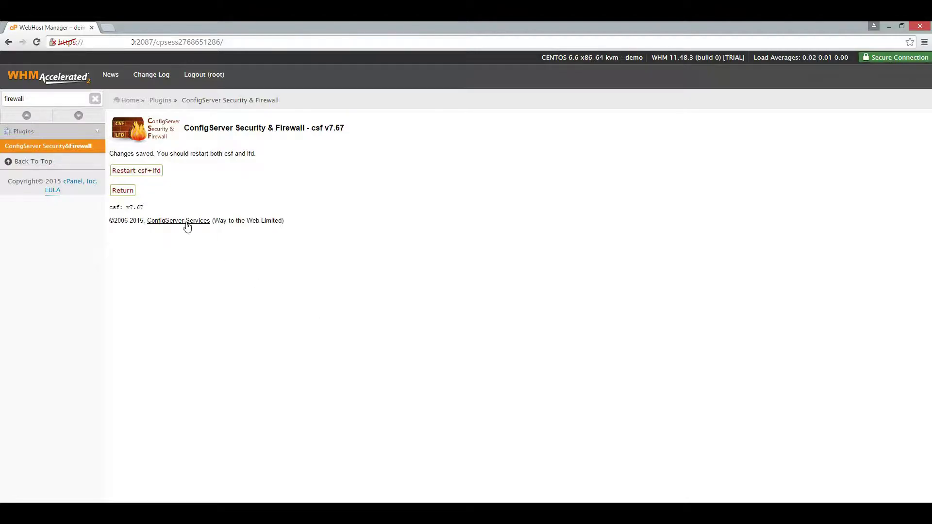
{"action": "left_click", "coordinate": [151, 173]}
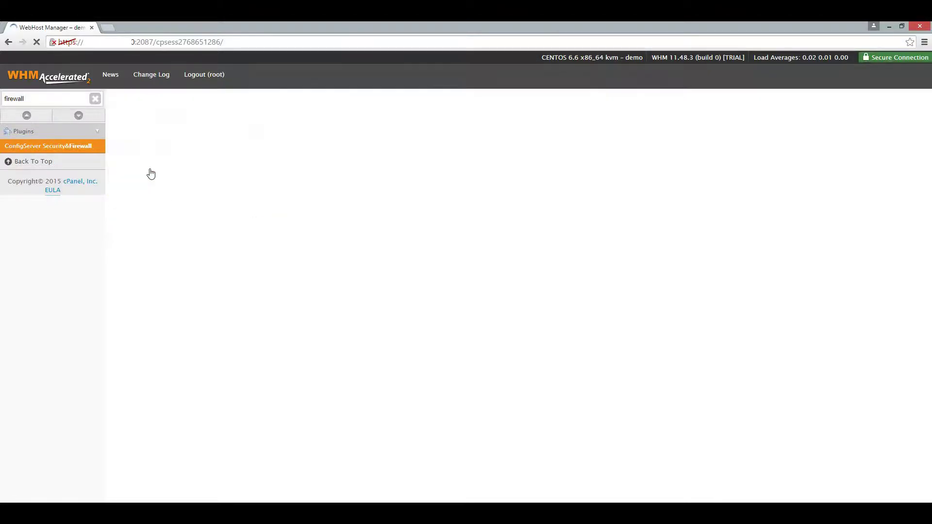